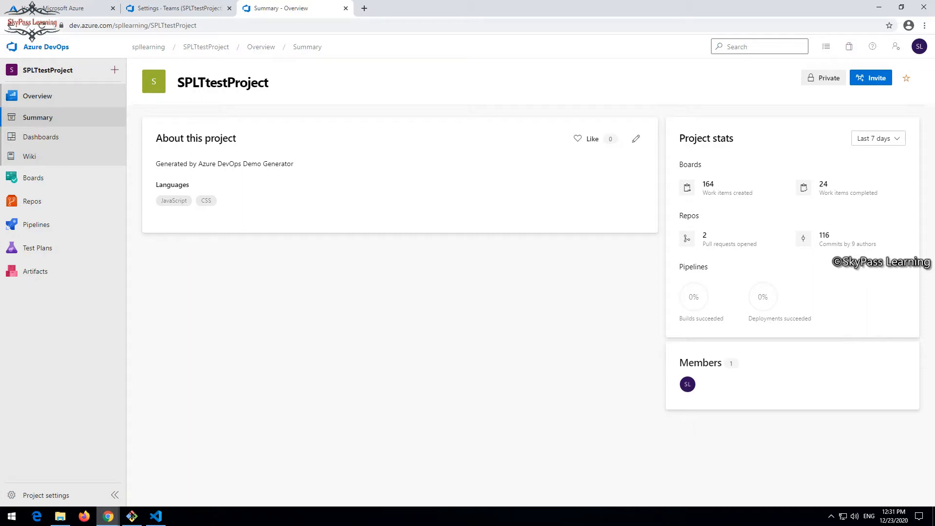
Step: Switch to Visual Studio Code and review the global git config commands for credential helper, user name and e-mail in the terminal
{"action": "key", "text": "alt+Tab"}
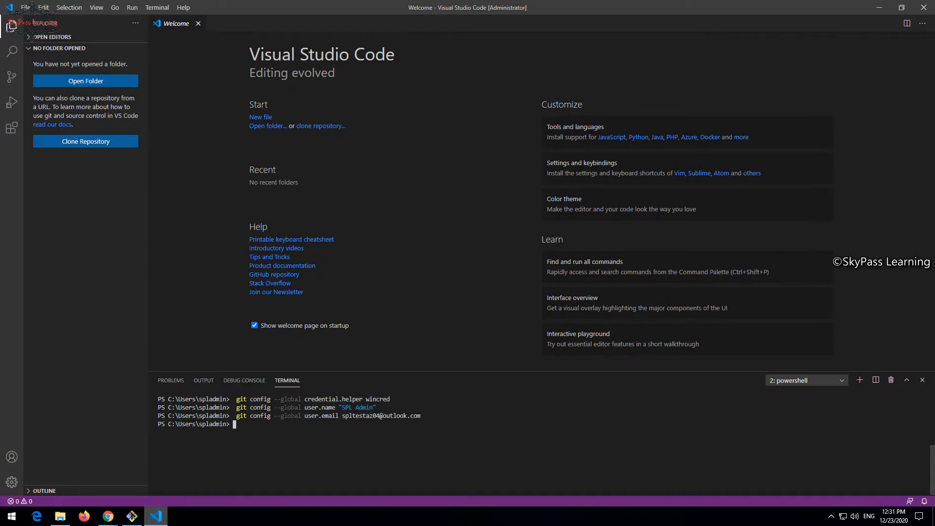
{"action": "key", "text": "alt+Tab"}
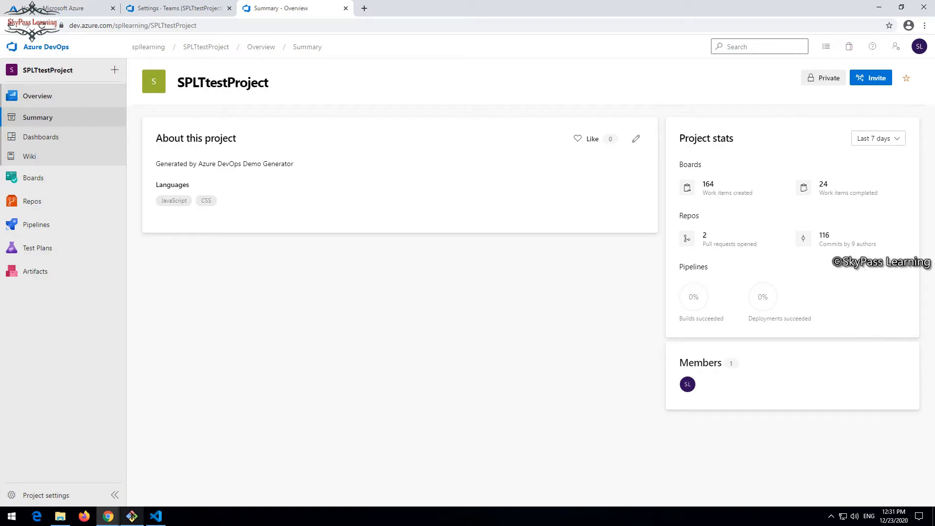
{"action": "left_click", "coordinate": [132, 516]}
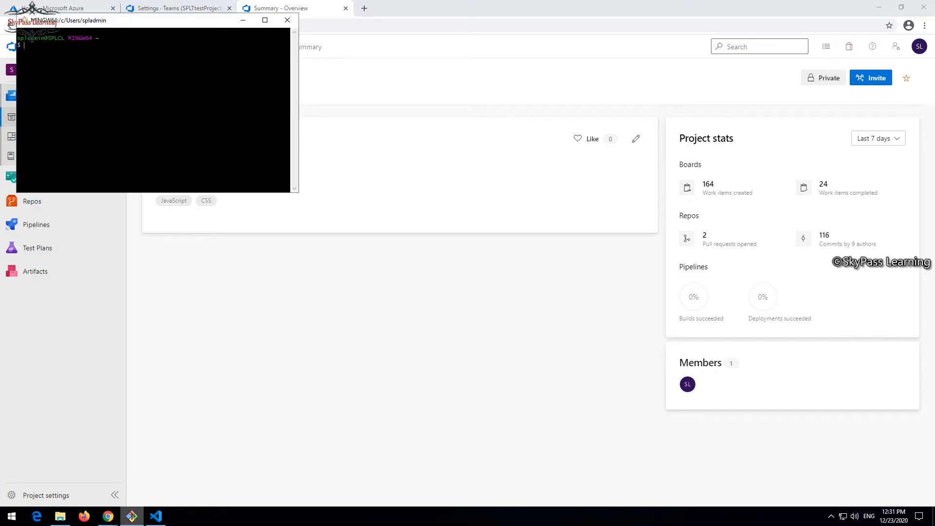
{"action": "left_click", "coordinate": [132, 516]}
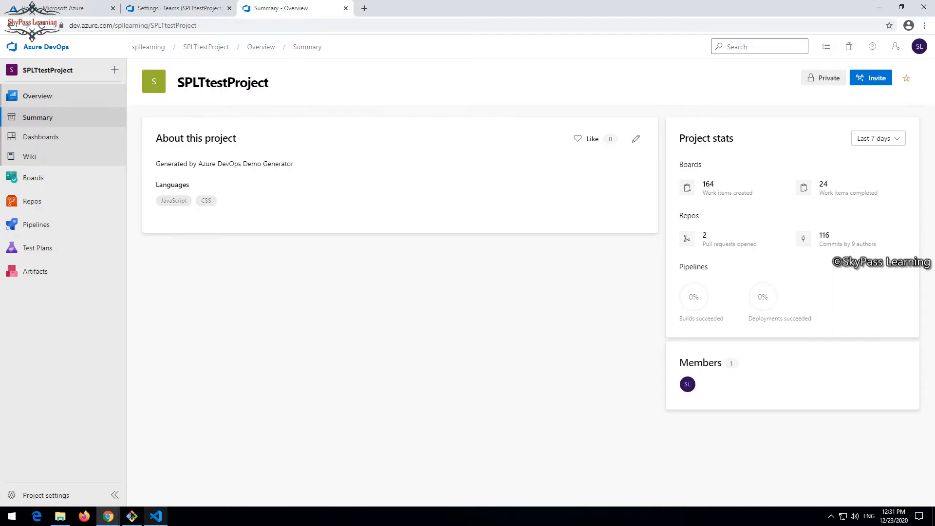
{"action": "left_click", "coordinate": [156, 516]}
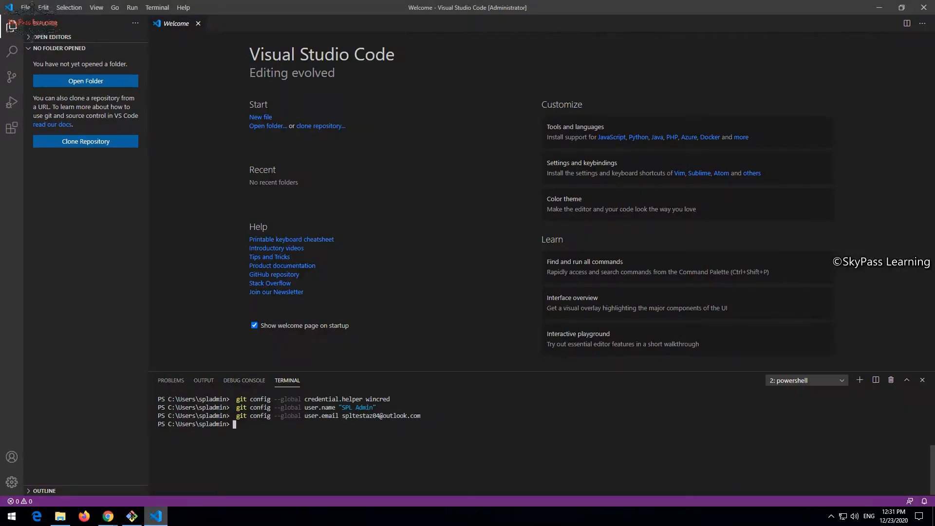
{"action": "mouse_move", "coordinate": [422, 416]}
{"action": "left_mouse_down"}
{"action": "mouse_move", "coordinate": [322, 385]}
{"action": "mouse_move", "coordinate": [249, 387]}
{"action": "mouse_move", "coordinate": [246, 416]}
{"action": "mouse_move", "coordinate": [427, 417]}
{"action": "left_mouse_up"}
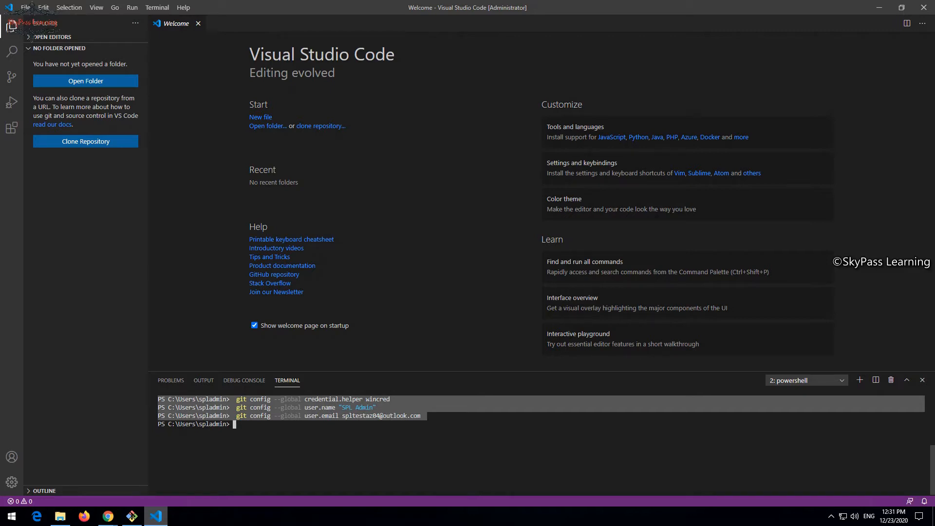
Step: Return to Azure DevOps in the browser, open the PartsUnlimited repository's files and copy its HTTPS clone URL
{"action": "left_click", "coordinate": [156, 516]}
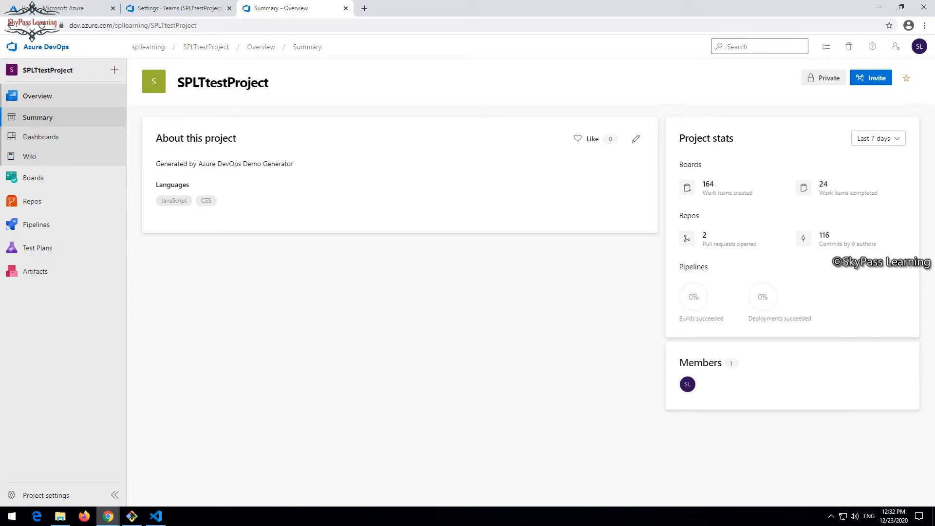
{"action": "mouse_move", "coordinate": [32, 201]}
{"action": "left_click", "coordinate": [153, 217]}
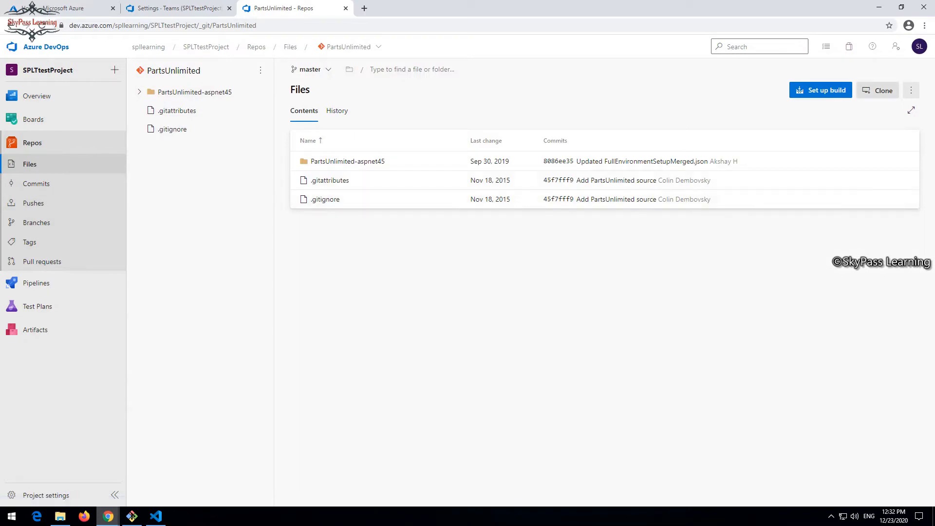
{"action": "left_click", "coordinate": [877, 90]}
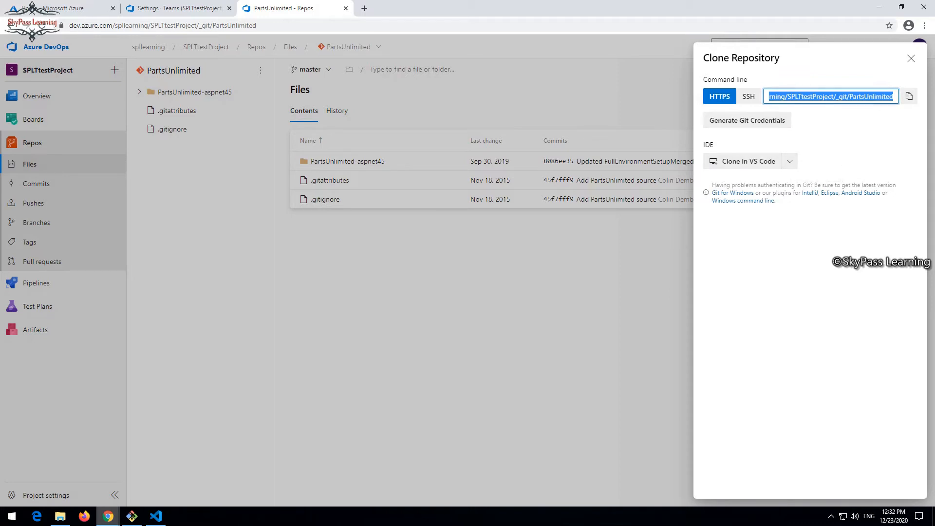
{"action": "left_click", "coordinate": [909, 96]}
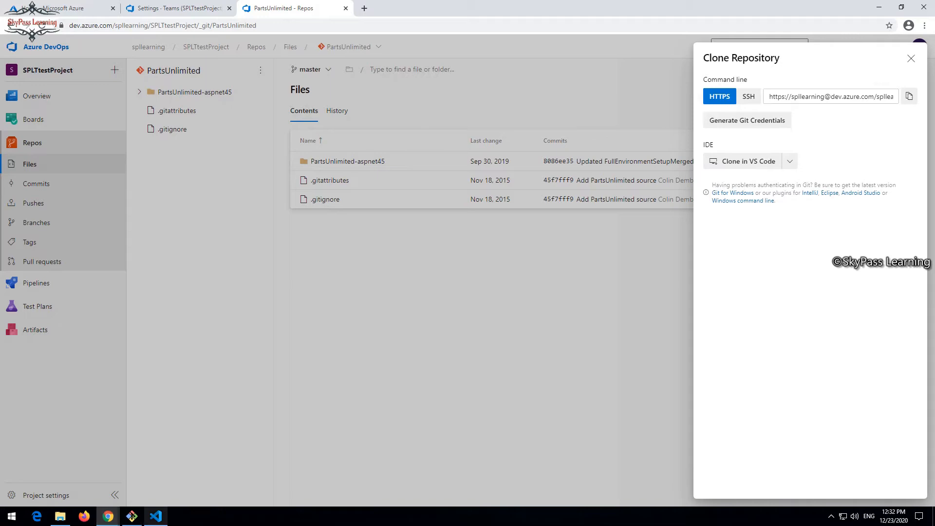
Step: Switch to Visual Studio Code and run Git: Clone with the copied PartsUnlimited repository URL
{"action": "left_click", "coordinate": [156, 516]}
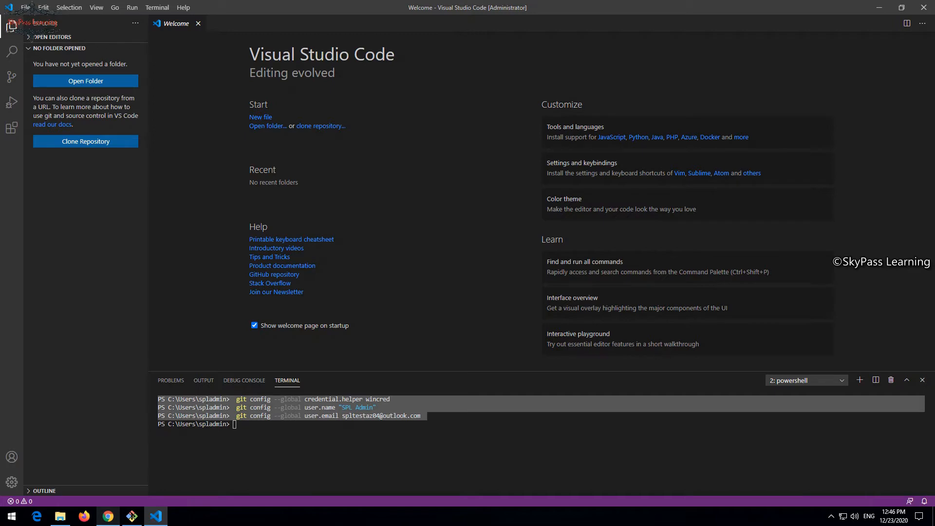
{"action": "key", "text": "ctrl+shift+p"}
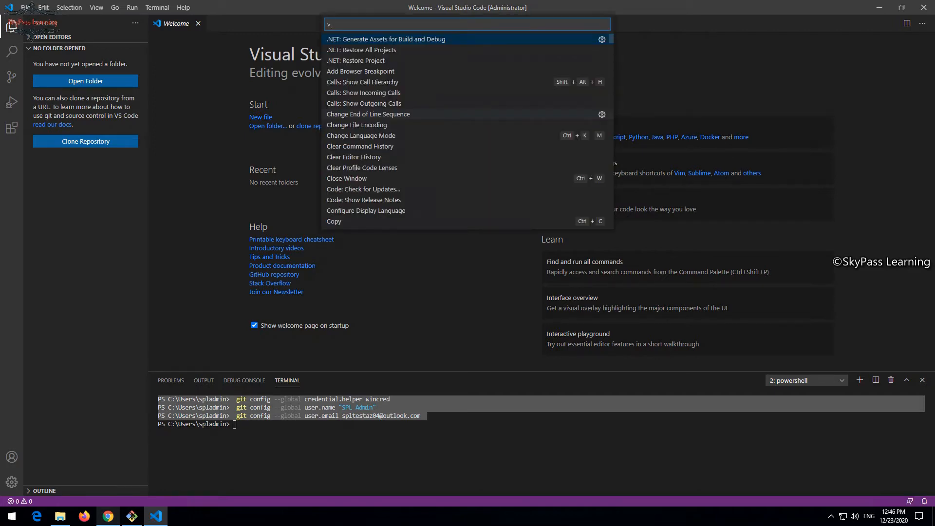
{"action": "type", "text": "git"}
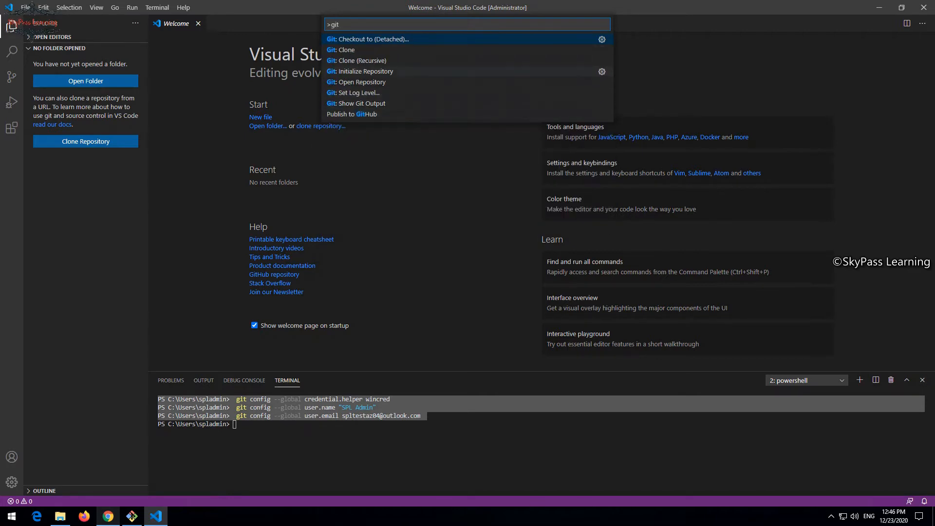
{"action": "left_click", "coordinate": [347, 50]}
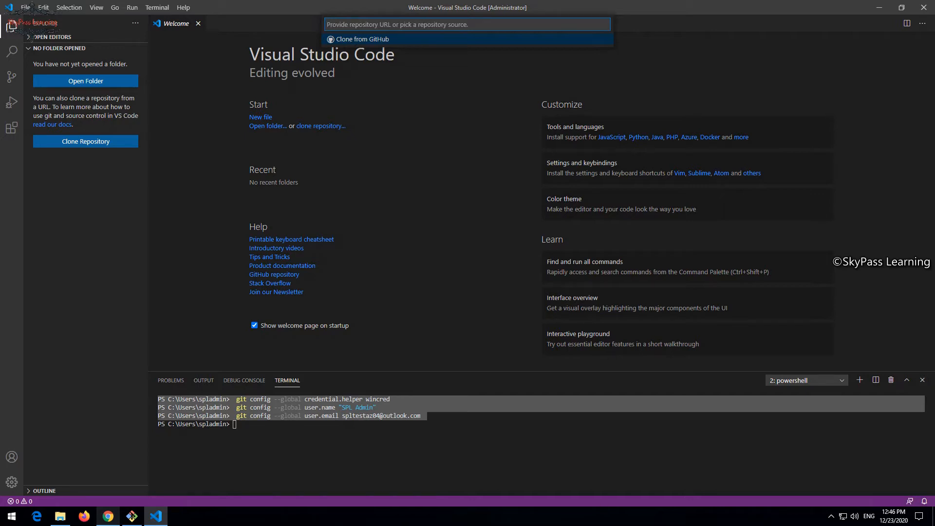
{"action": "key", "text": "ctrl+v"}
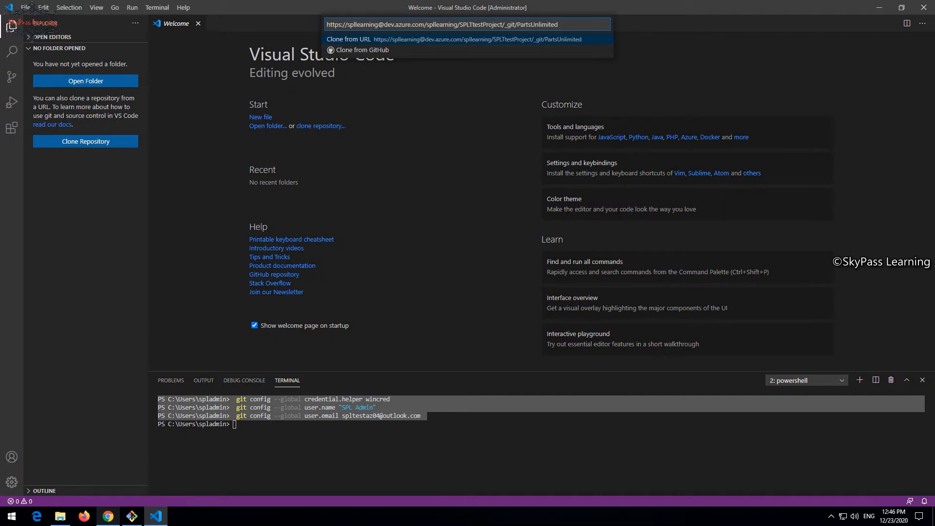
{"action": "key", "text": "Return"}
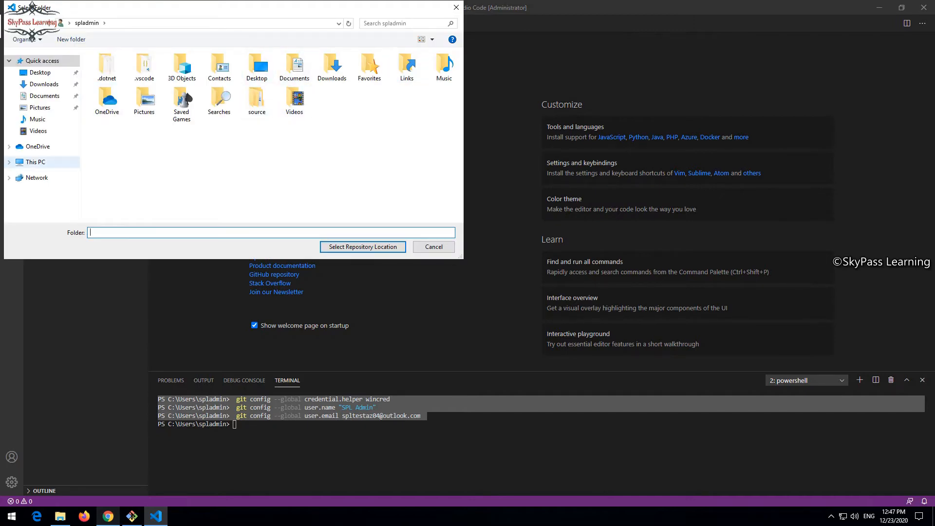
Step: Create a folder named DevopsProj on the Windows (C:) drive and use it as the repository location for the clone
{"action": "left_click", "coordinate": [35, 162]}
{"action": "double_click", "coordinate": [272, 170]}
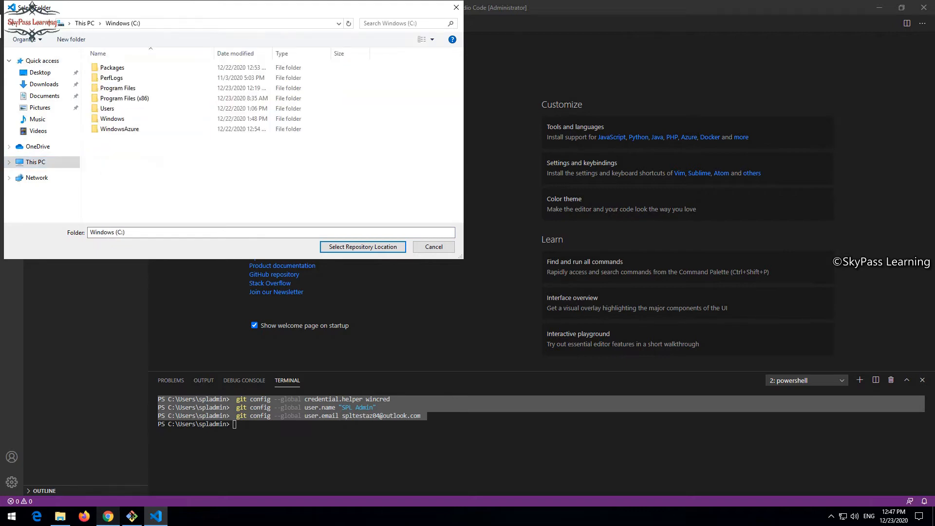
{"action": "left_click", "coordinate": [71, 39]}
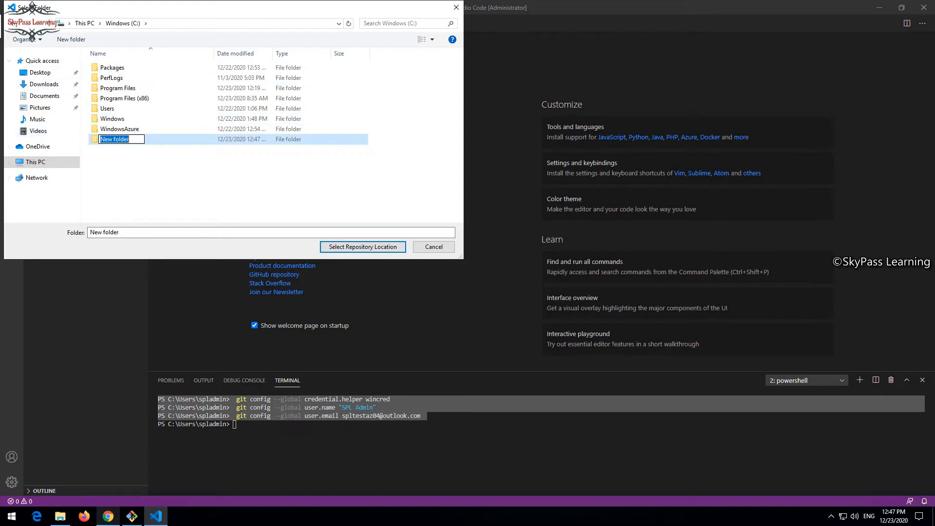
{"action": "type", "text": "Devo"}
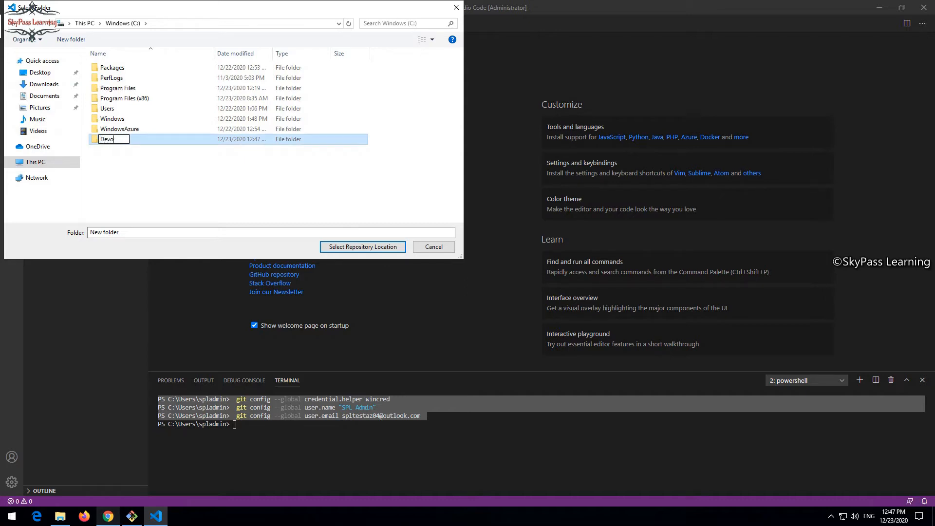
{"action": "type", "text": "psProj"}
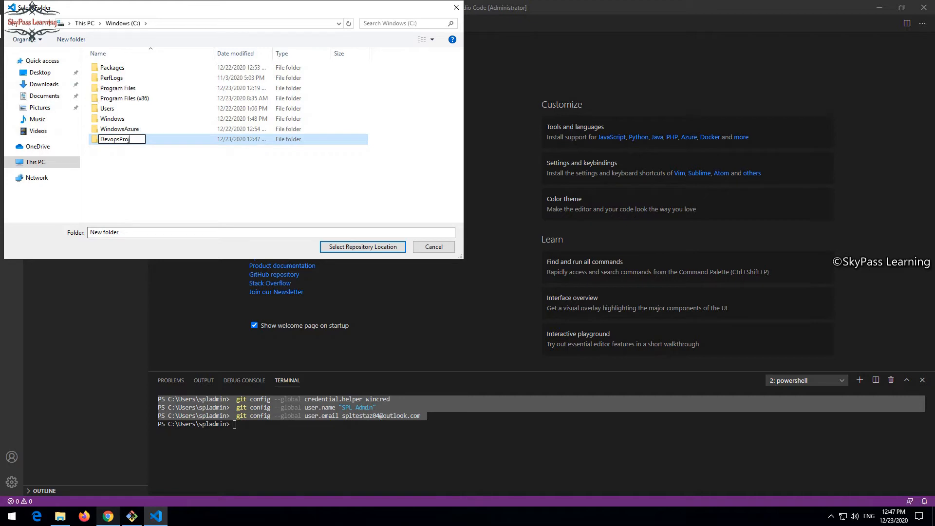
{"action": "key", "text": "Return"}
{"action": "key", "text": "Return"}
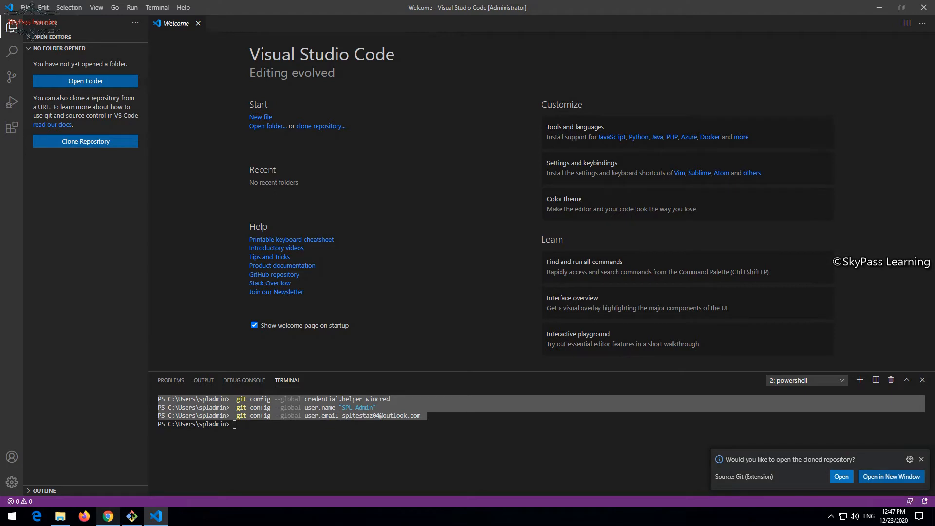
Step: Open the cloned repository in the current window and view PartsUnlimitedWebsite.csproj under PartsUnlimited-aspnet45/src/PartsUnlimitedWebsite
{"action": "left_click", "coordinate": [841, 477]}
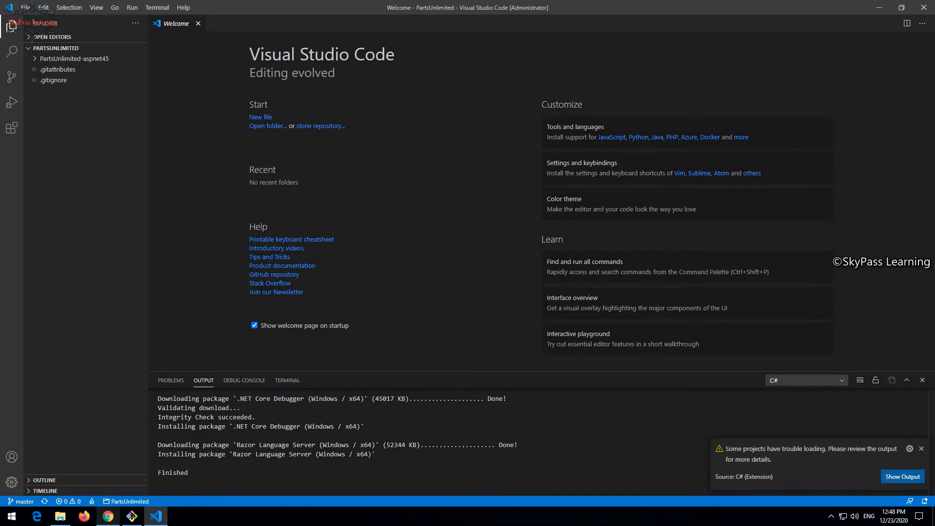
{"action": "left_click", "coordinate": [74, 58]}
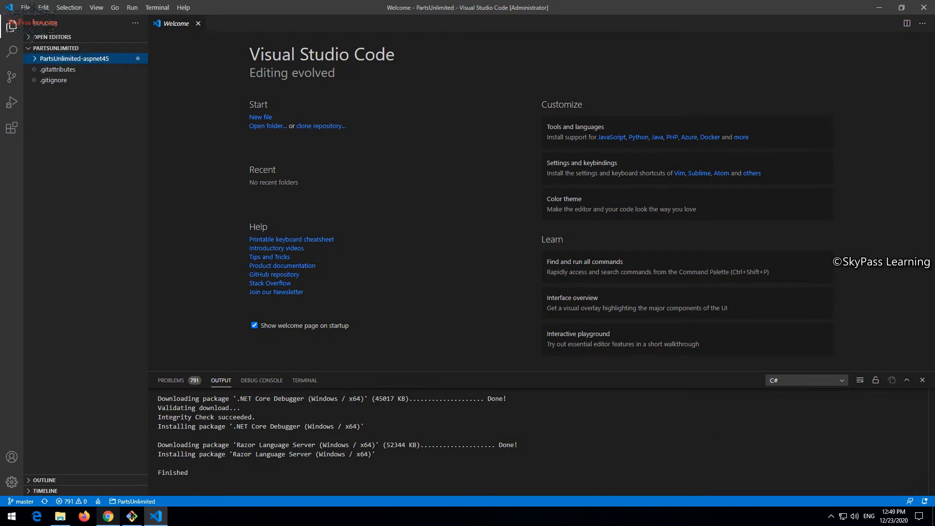
{"action": "left_click", "coordinate": [74, 58]}
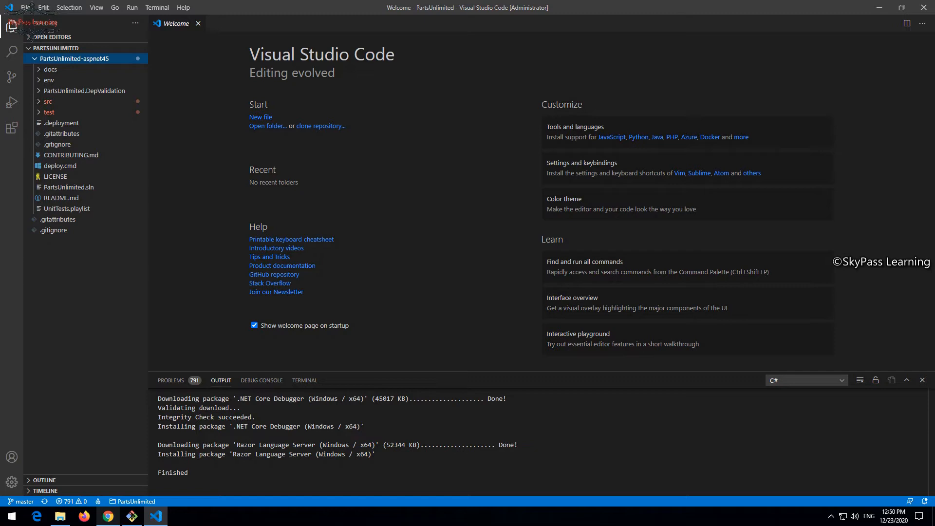
{"action": "left_click", "coordinate": [48, 101]}
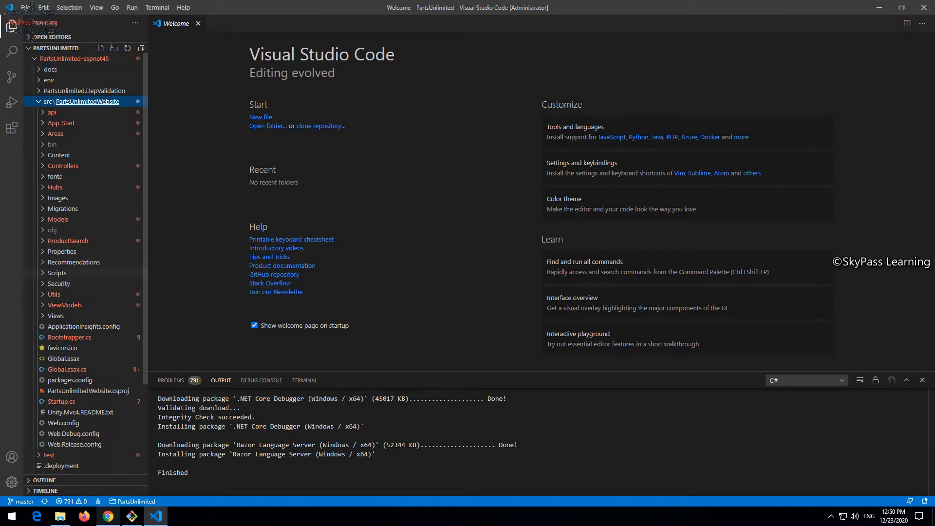
{"action": "scroll", "coordinate": [85, 263], "scroll_direction": "down", "scroll_amount": 1}
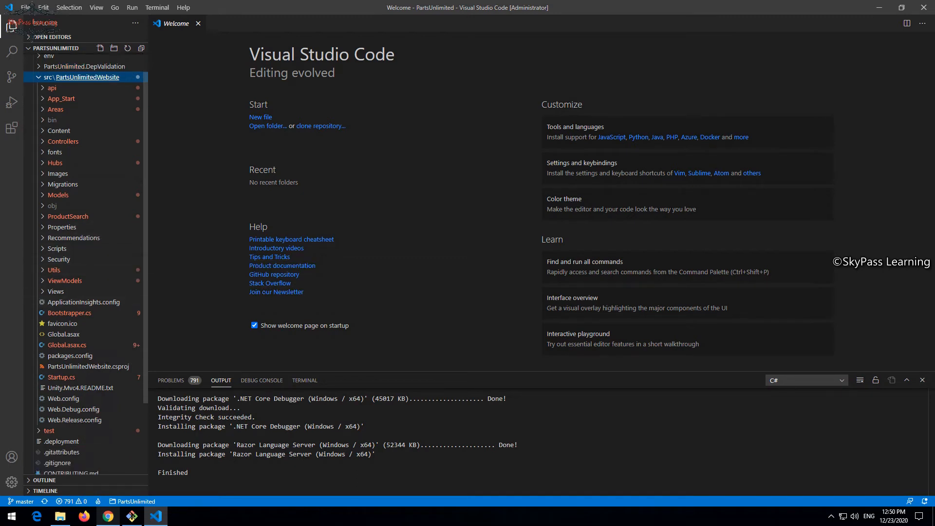
{"action": "scroll", "coordinate": [85, 263], "scroll_direction": "down", "scroll_amount": 1}
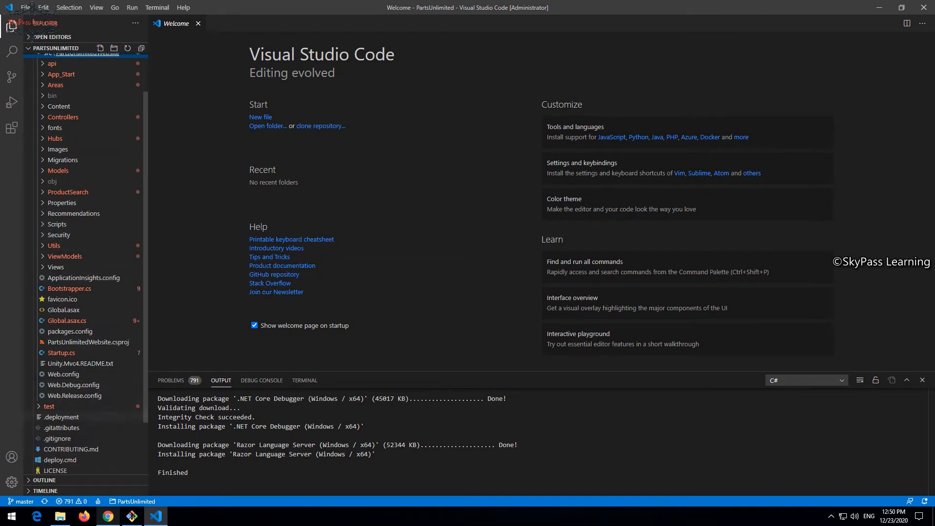
{"action": "scroll", "coordinate": [85, 263], "scroll_direction": "down", "scroll_amount": 3}
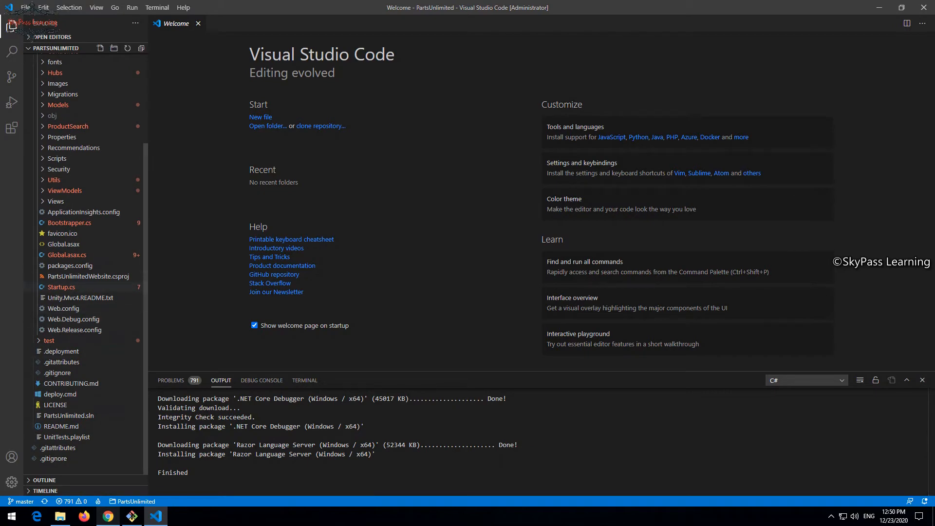
{"action": "left_click", "coordinate": [88, 276]}
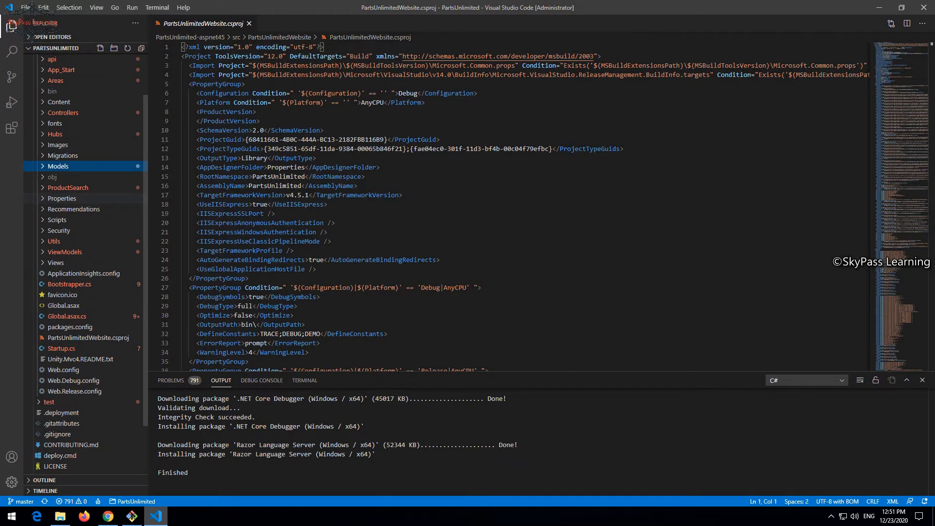
Step: In CartItem.cs in the Models folder, add the comment "//My First CHange" above the [Key] attribute, preceded by a blank line, and save the file
{"action": "left_click", "coordinate": [58, 166]}
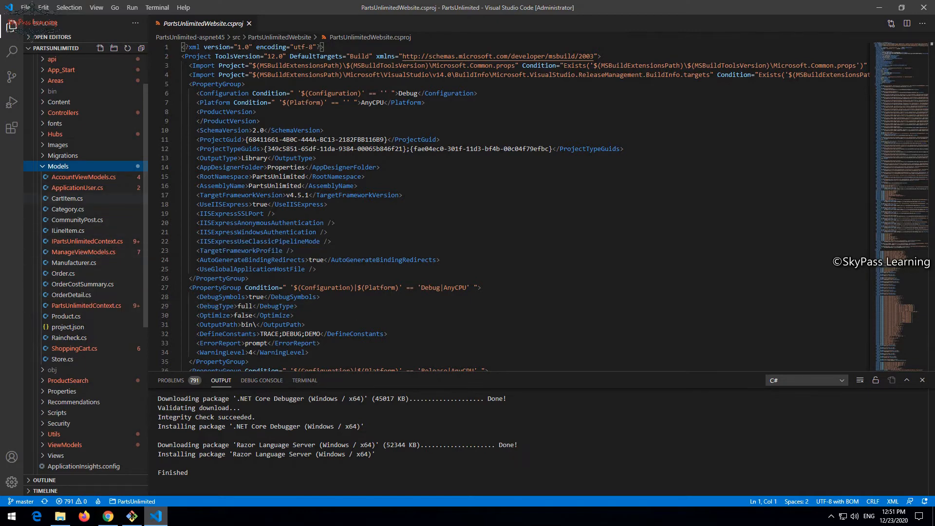
{"action": "left_click", "coordinate": [67, 199]}
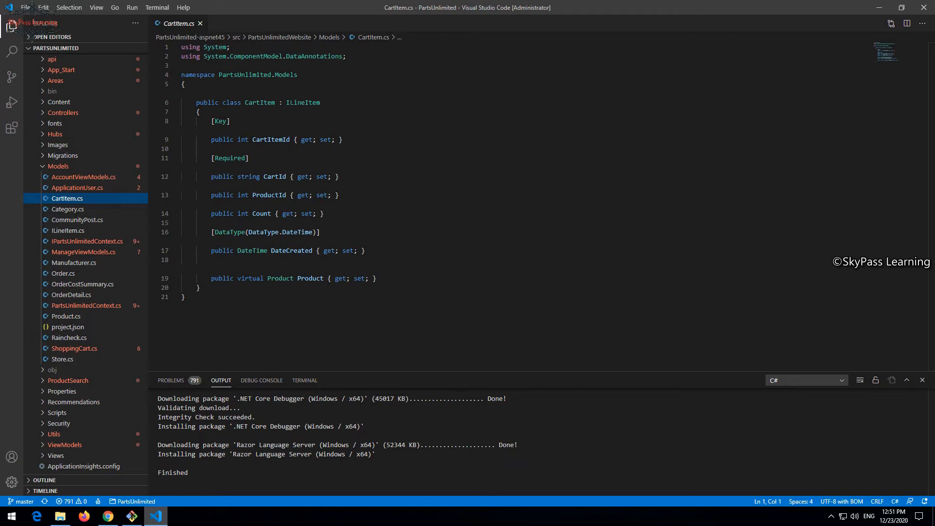
{"action": "left_click", "coordinate": [201, 112]}
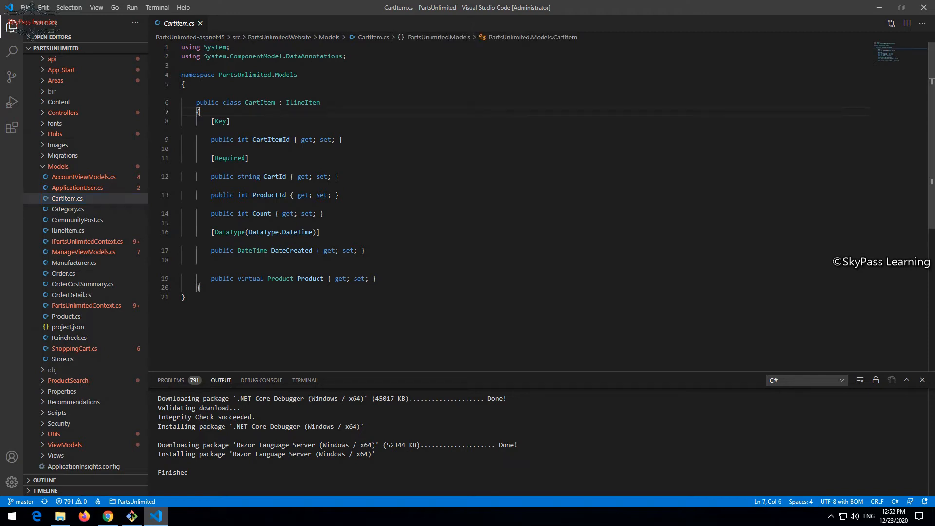
{"action": "key", "text": "Return"}
{"action": "key", "text": "Return"}
{"action": "type", "text": "//"}
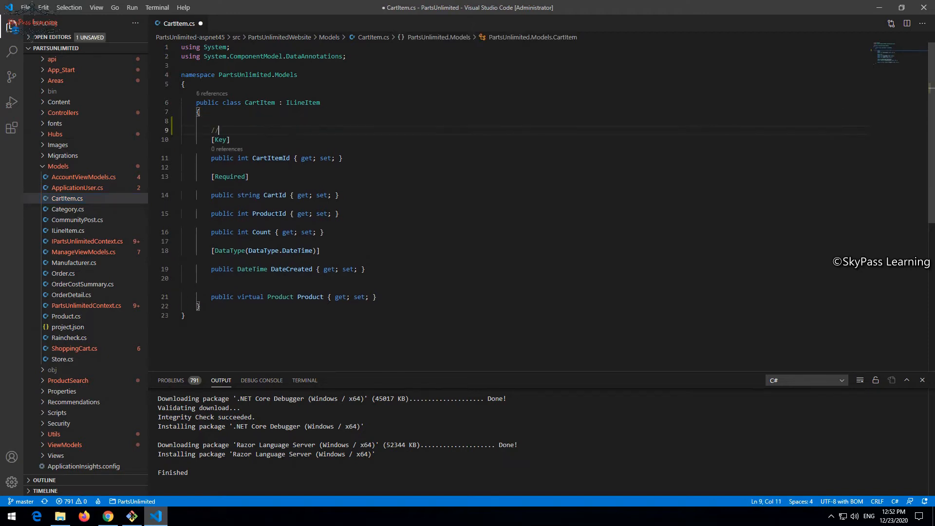
{"action": "type", "text": "M"}
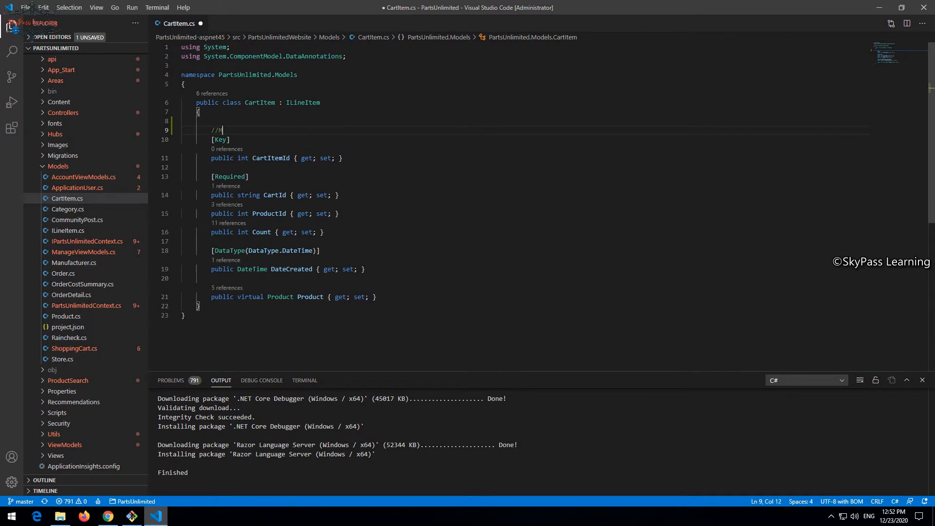
{"action": "type", "text": "y First CHange"}
{"action": "key", "text": "ctrl+s"}
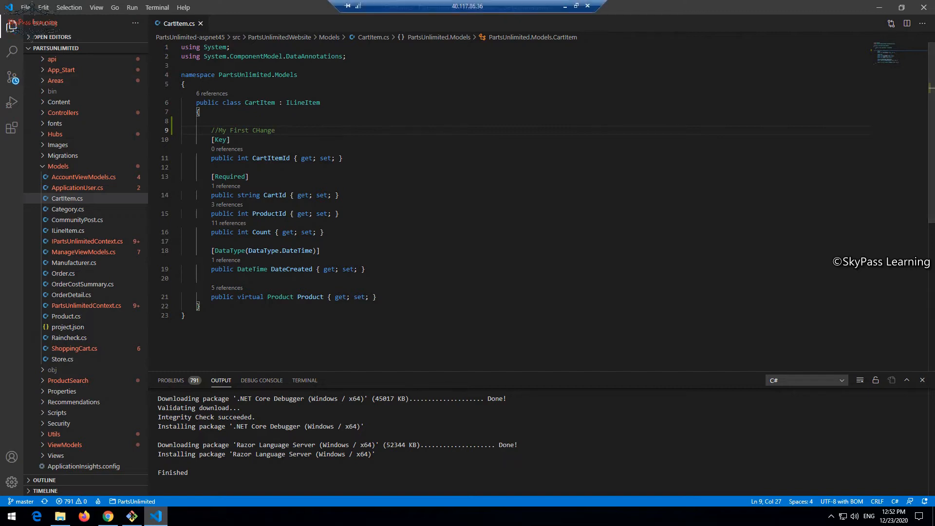
Step: Save CartItem.cs and commit it with the message "my commit", choosing to always stage all changes when committing directly
{"action": "left_click", "coordinate": [26, 7]}
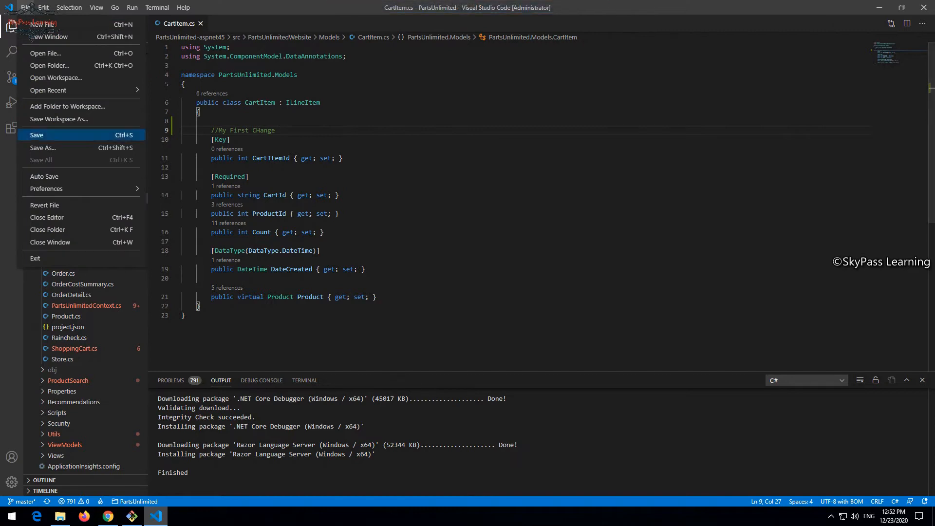
{"action": "left_click", "coordinate": [37, 135]}
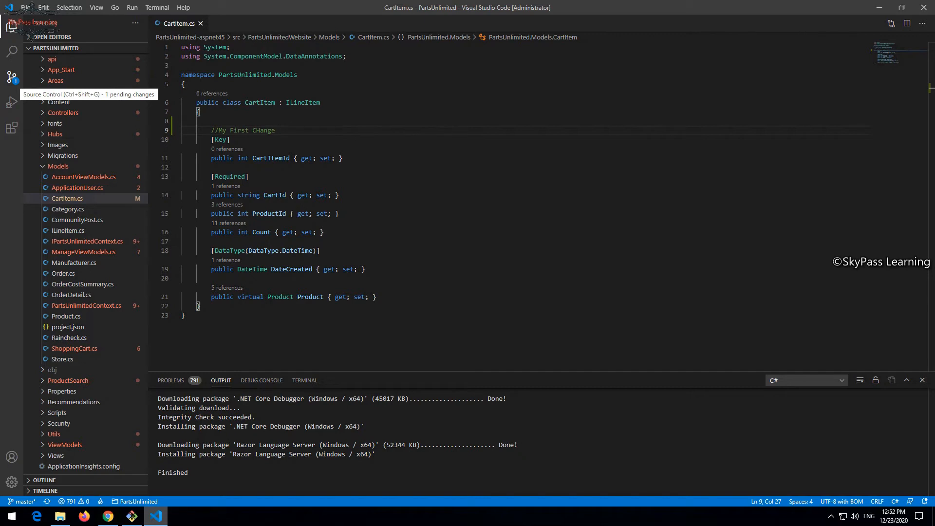
{"action": "left_click", "coordinate": [11, 77]}
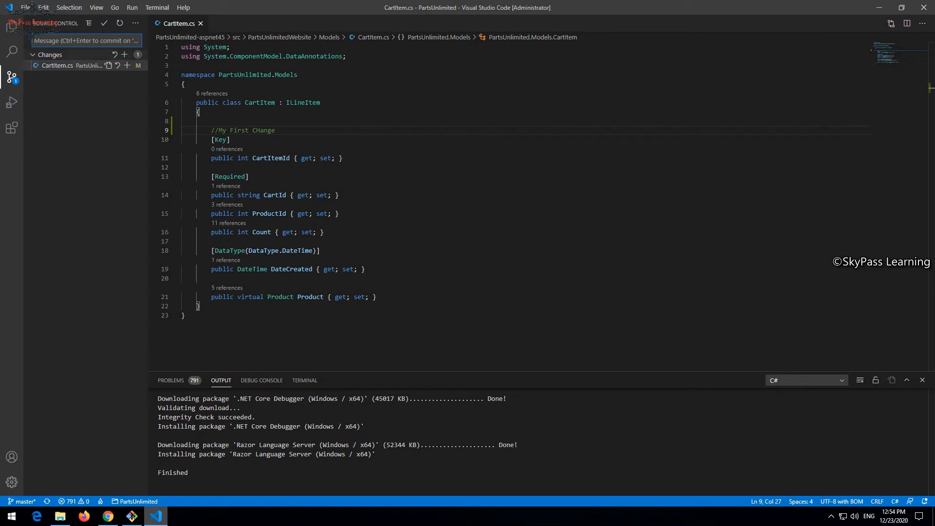
{"action": "type", "text": "my commit"}
{"action": "key", "text": "ctrl+Return"}
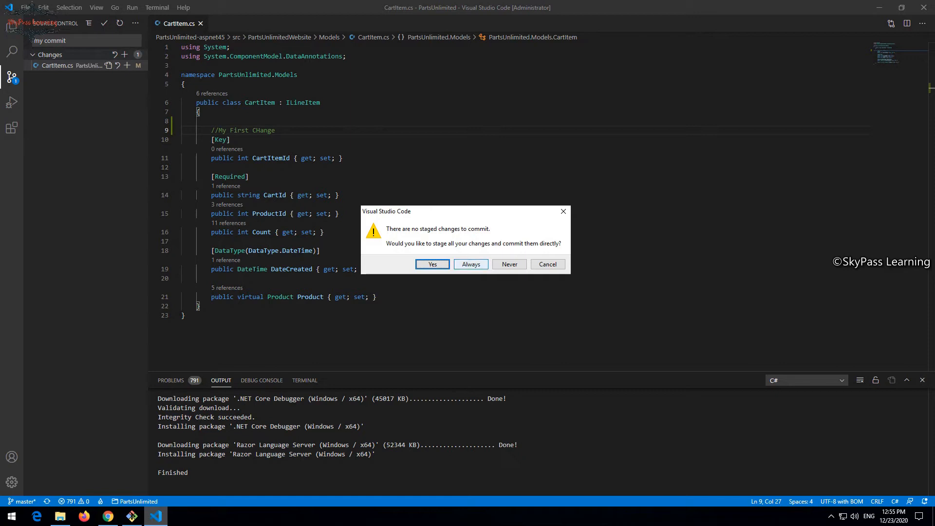
{"action": "left_click", "coordinate": [471, 264]}
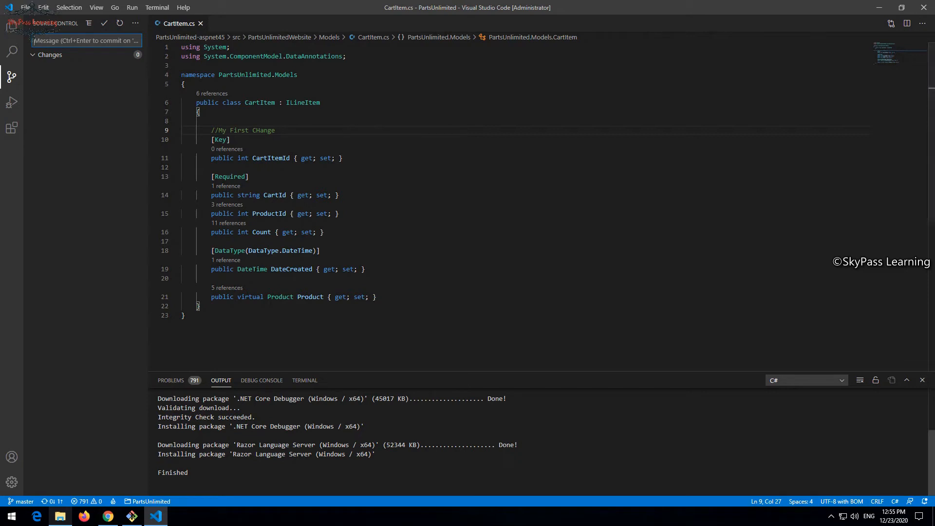
Step: Synchronize the local master branch with origin/master to push the commit, accepting the push and pull confirmation
{"action": "left_click", "coordinate": [108, 516]}
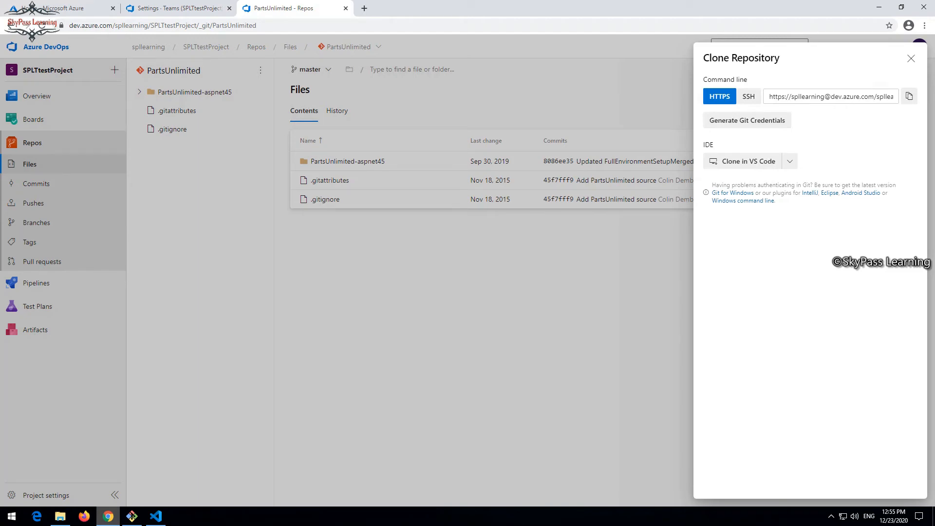
{"action": "left_click", "coordinate": [108, 516]}
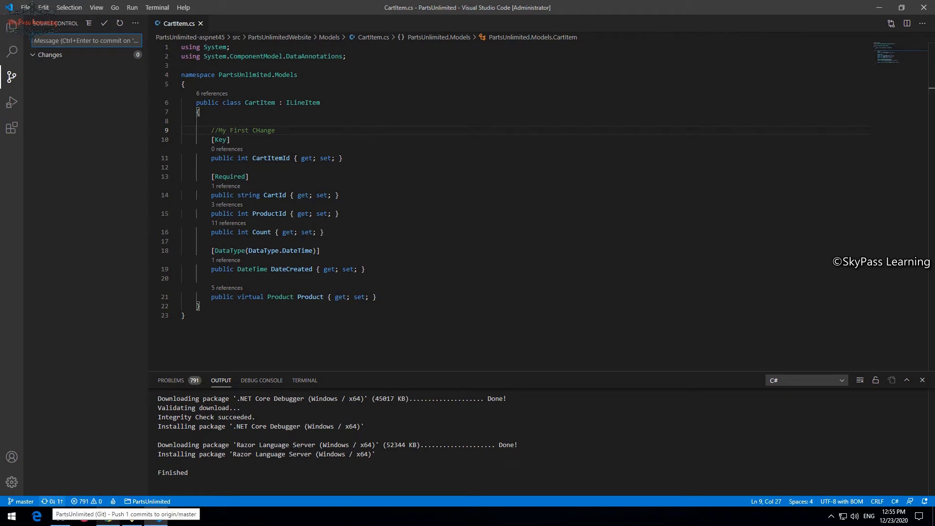
{"action": "left_click", "coordinate": [51, 501]}
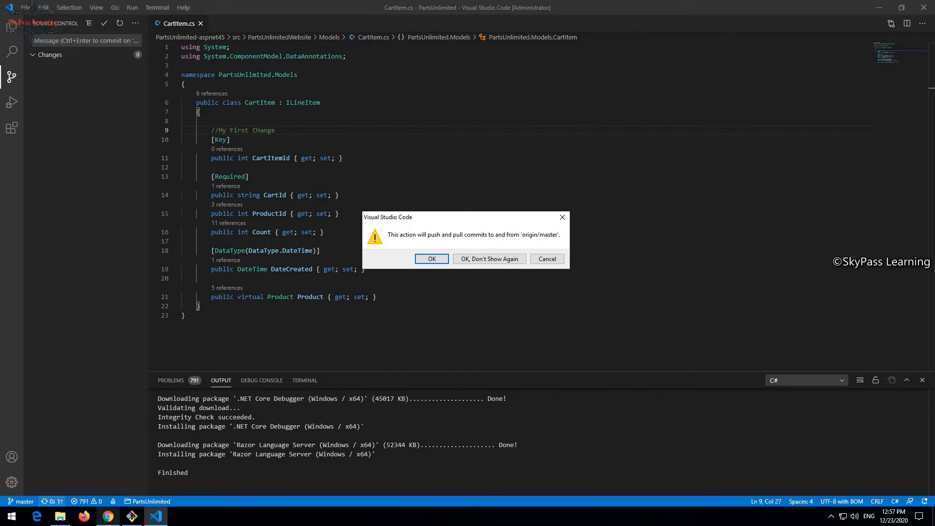
{"action": "key", "text": "Return"}
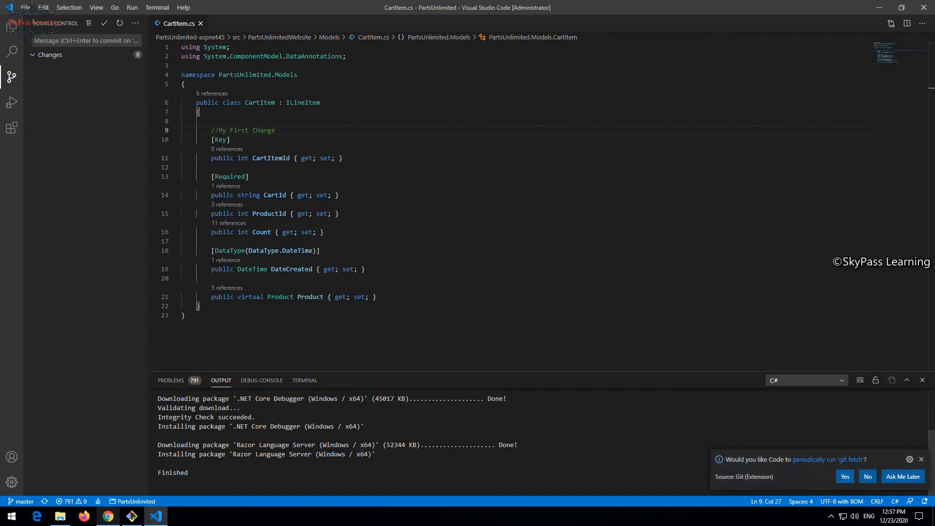
Step: Switch to Azure DevOps in Chrome, close the Clone Repository pane and view the changes of "my commit" in the PartsUnlimited commits
{"action": "left_click", "coordinate": [108, 516]}
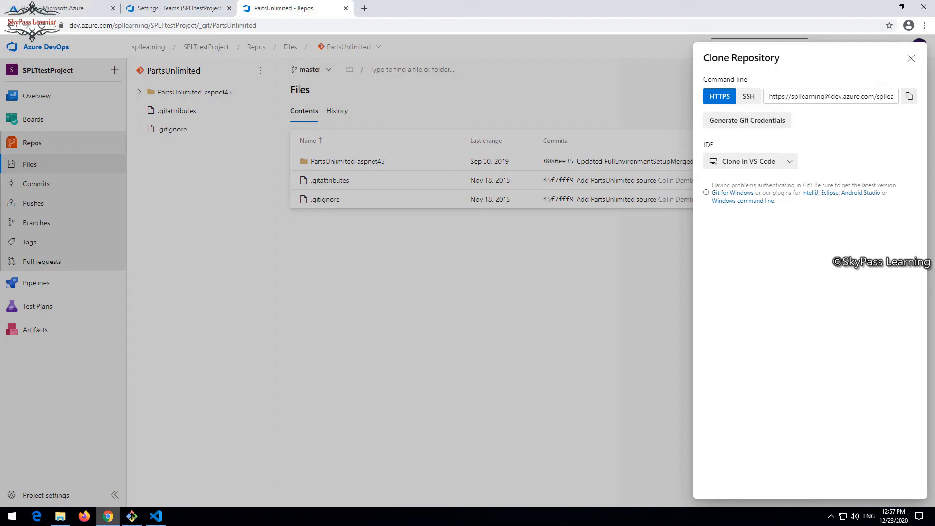
{"action": "left_click", "coordinate": [64, 143]}
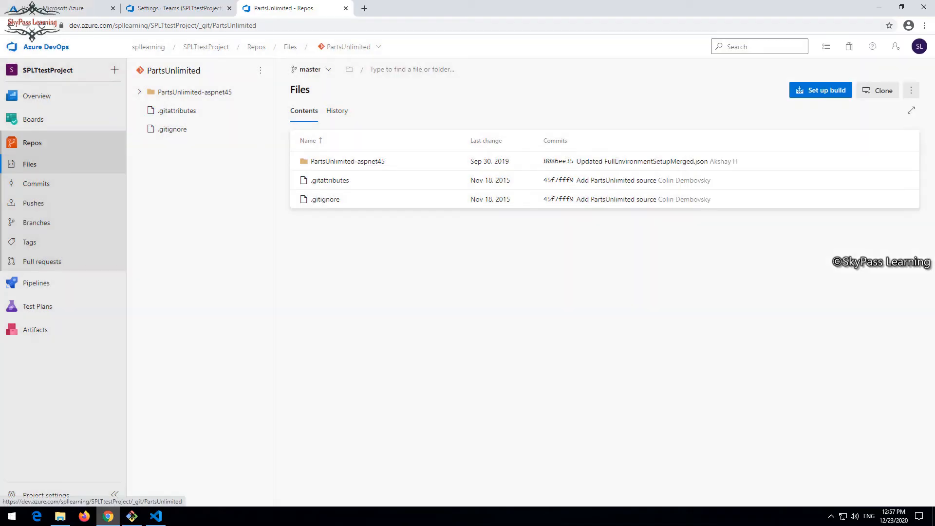
{"action": "mouse_move", "coordinate": [33, 119]}
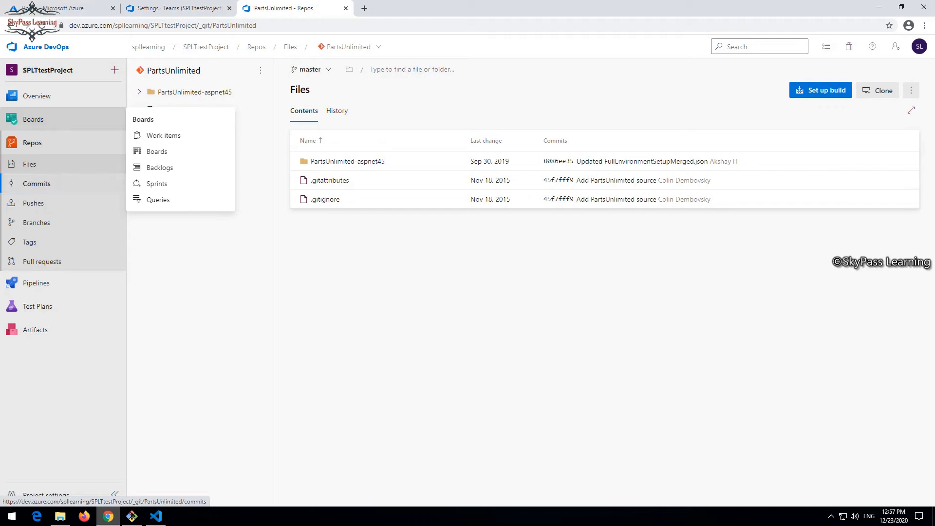
{"action": "left_click", "coordinate": [36, 184]}
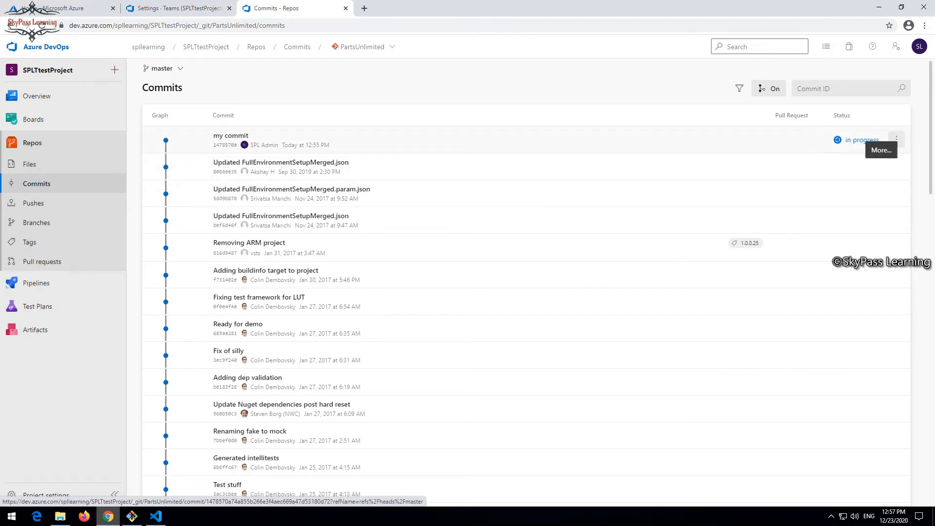
{"action": "left_click", "coordinate": [896, 140]}
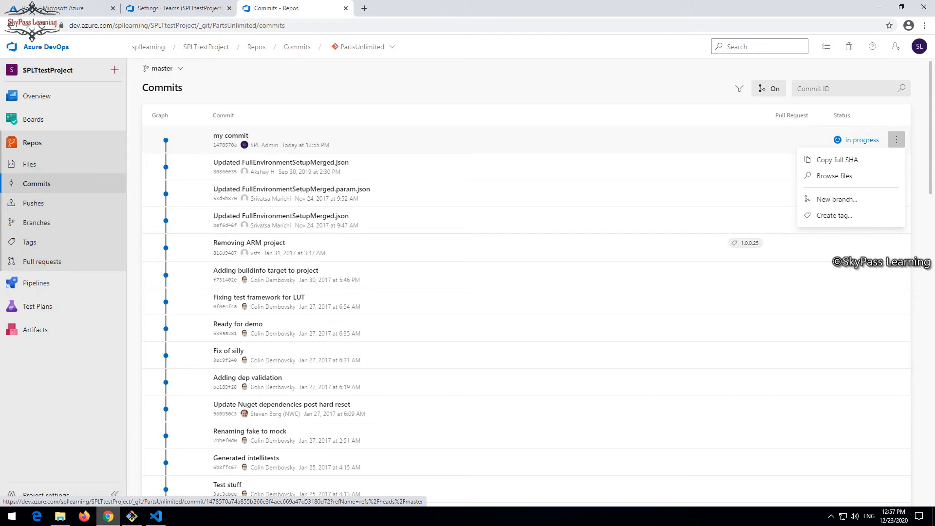
{"action": "key", "text": "Escape"}
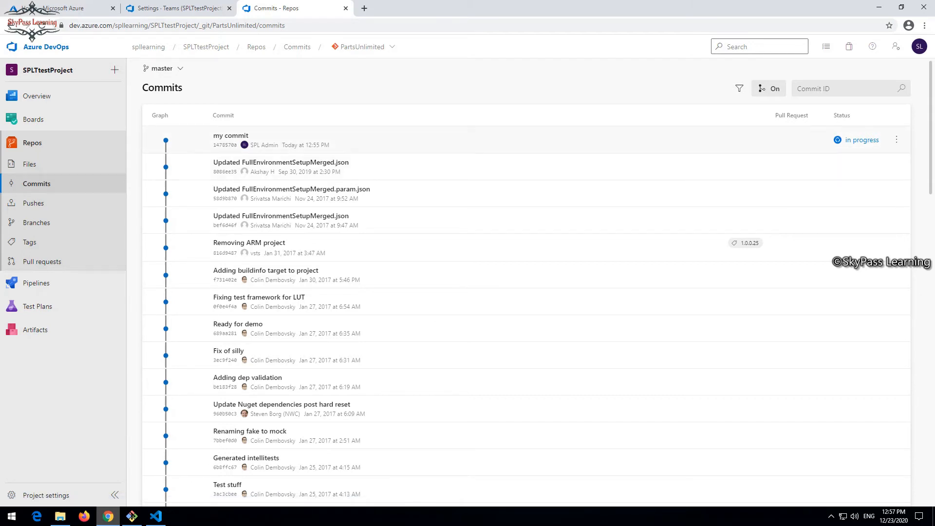
{"action": "left_click", "coordinate": [231, 136]}
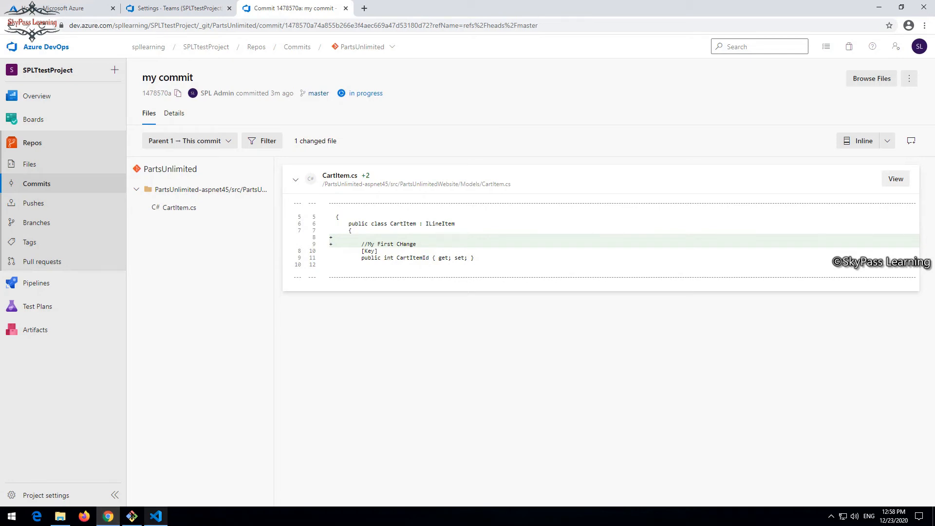
Step: Switch to Visual Studio Code and synchronize the PartsUnlimited repository with origin/master once more
{"action": "left_click", "coordinate": [155, 516]}
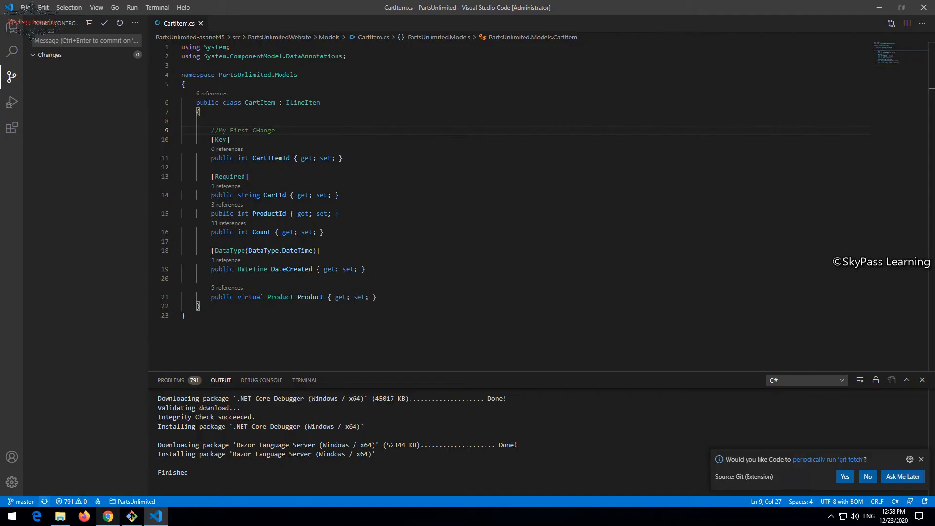
{"action": "left_click", "coordinate": [49, 501]}
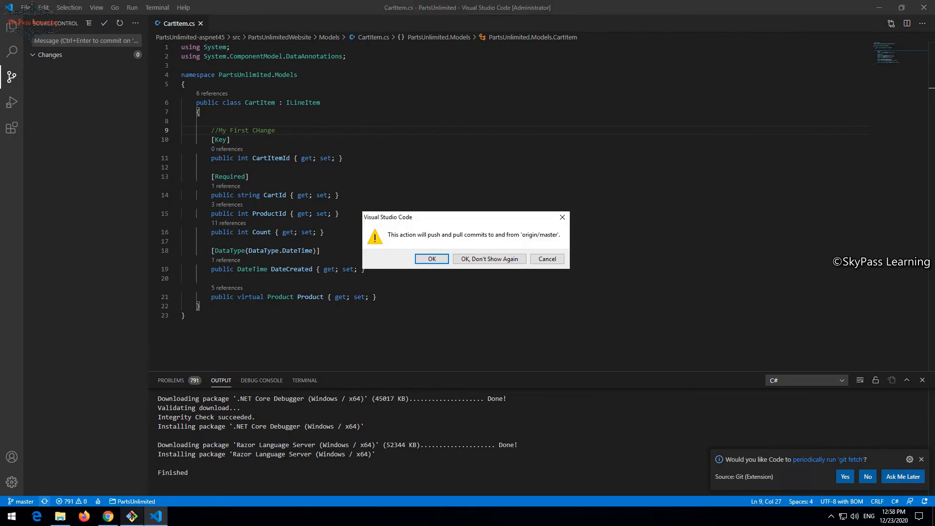
{"action": "key", "text": "Return"}
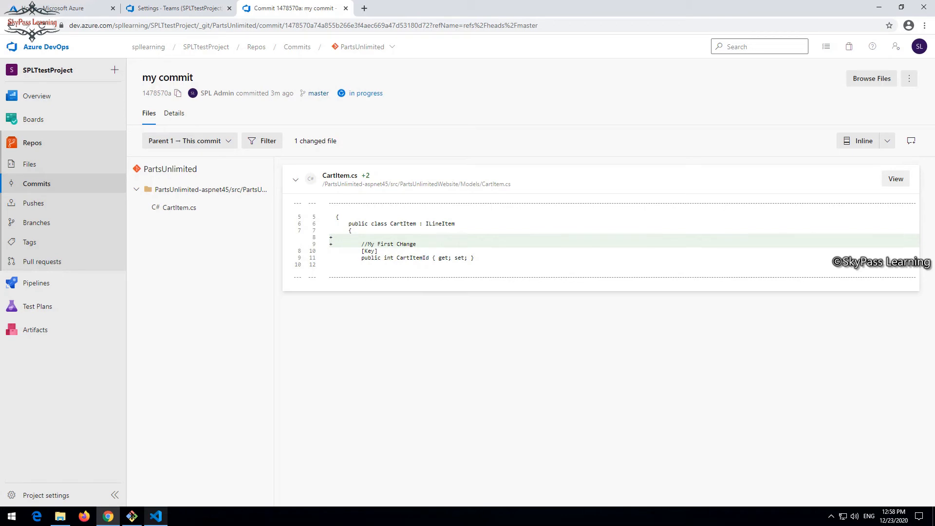
Step: In Azure DevOps, check the pipeline status of "my commit", then return to the list of commits on master
{"action": "left_click", "coordinate": [363, 93]}
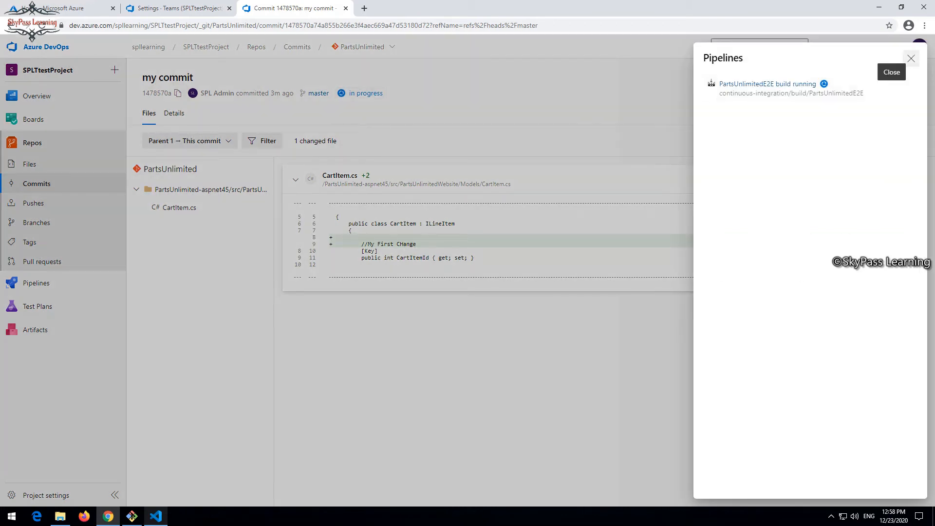
{"action": "left_click", "coordinate": [911, 59]}
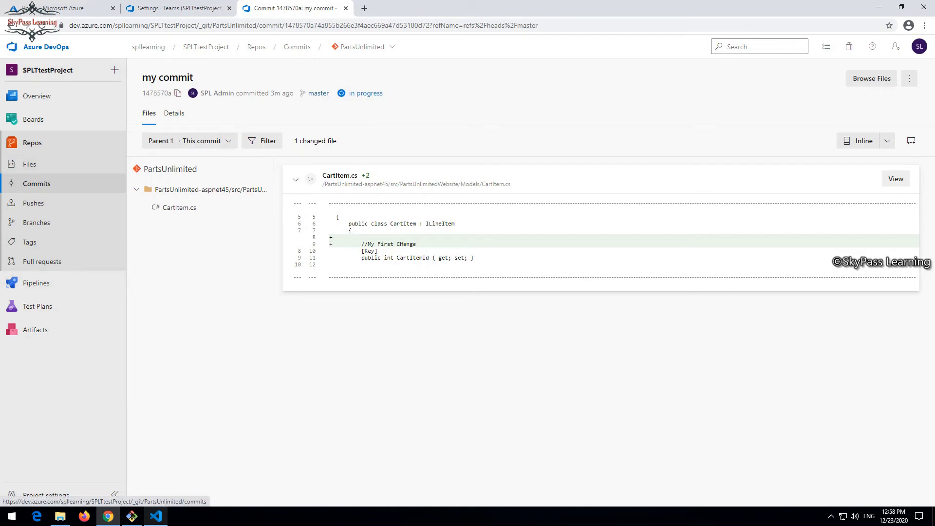
{"action": "left_click", "coordinate": [37, 184]}
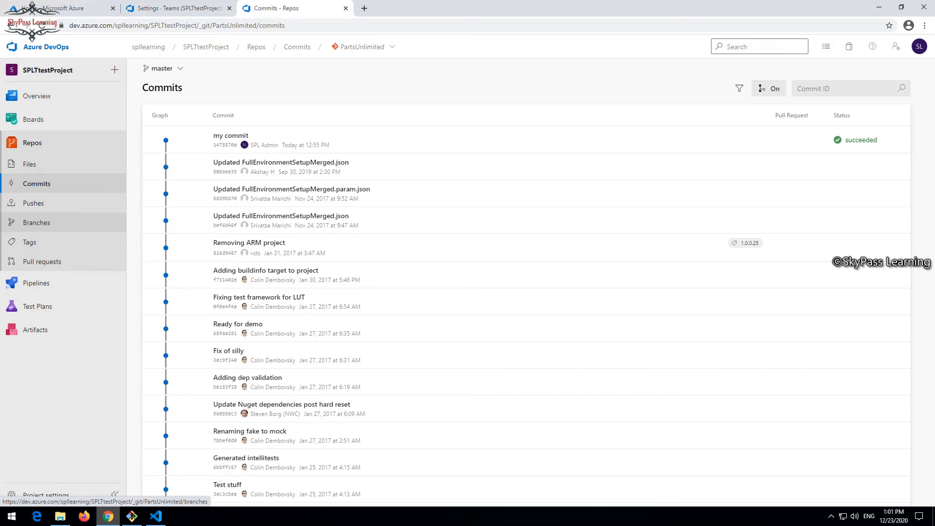
Step: Create a Git repository named MyTestRepos in SPLTtestProject, with a README and no .gitignore
{"action": "left_click", "coordinate": [115, 70]}
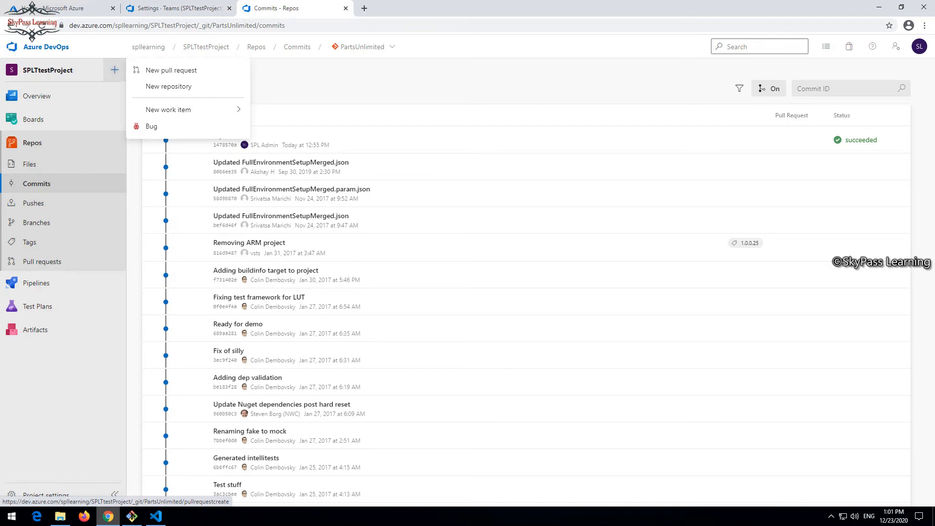
{"action": "left_click", "coordinate": [114, 70]}
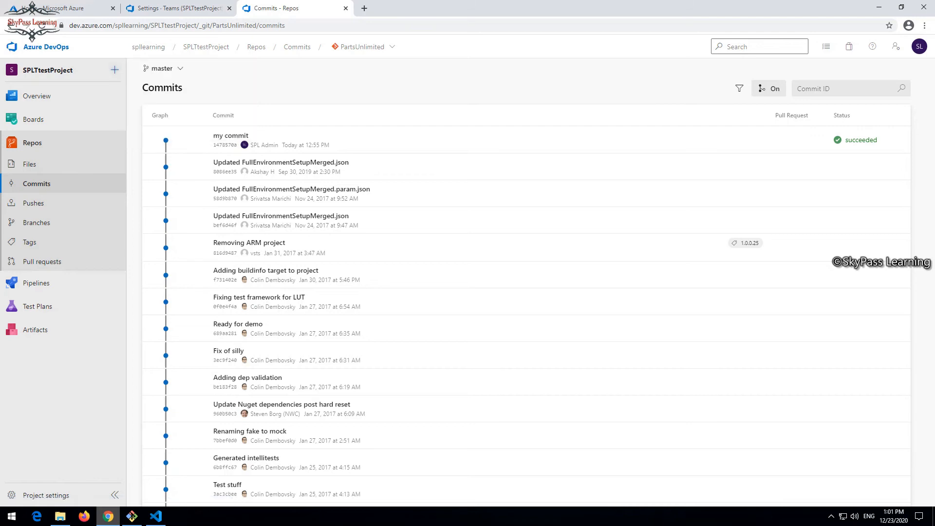
{"action": "left_click", "coordinate": [114, 69]}
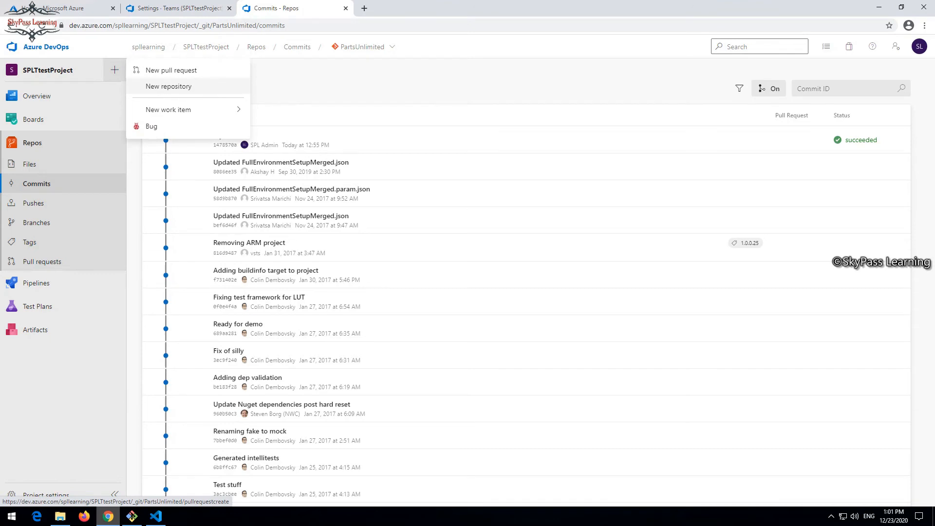
{"action": "left_click", "coordinate": [169, 86]}
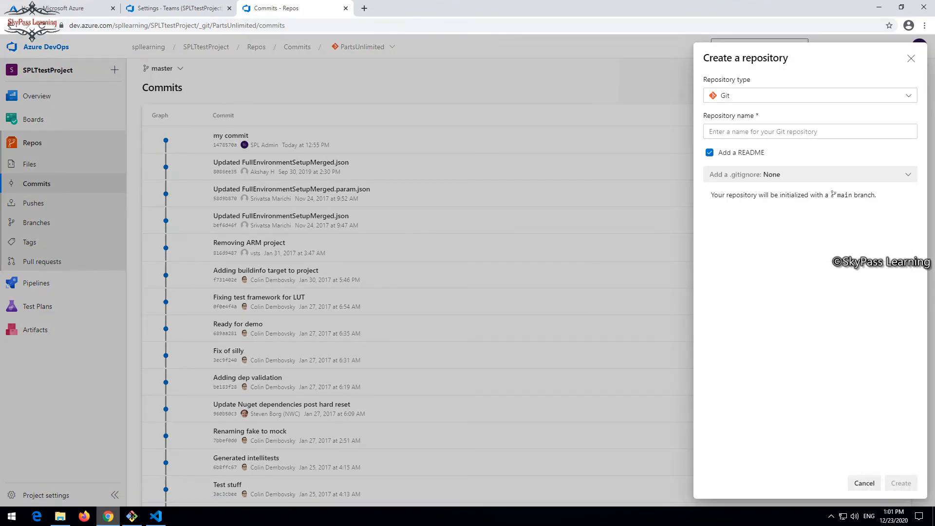
{"action": "left_click", "coordinate": [810, 95]}
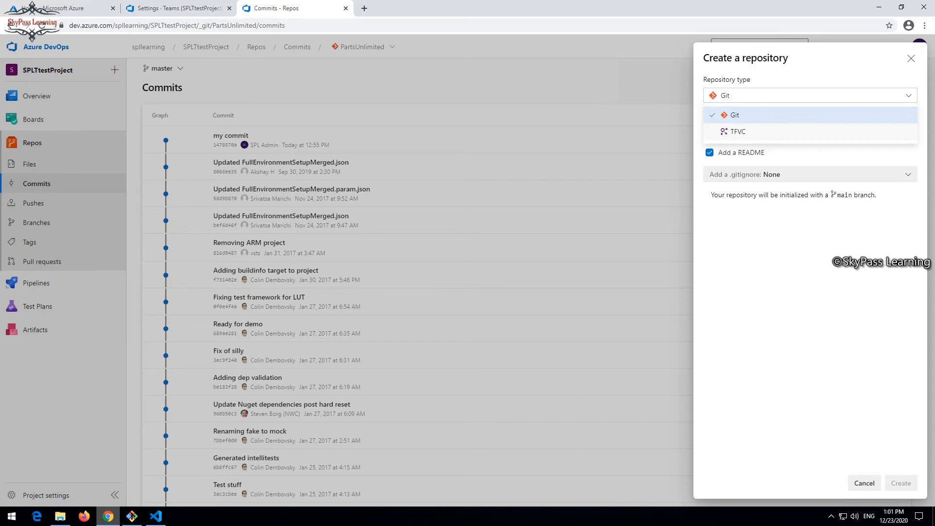
{"action": "key", "text": "Escape"}
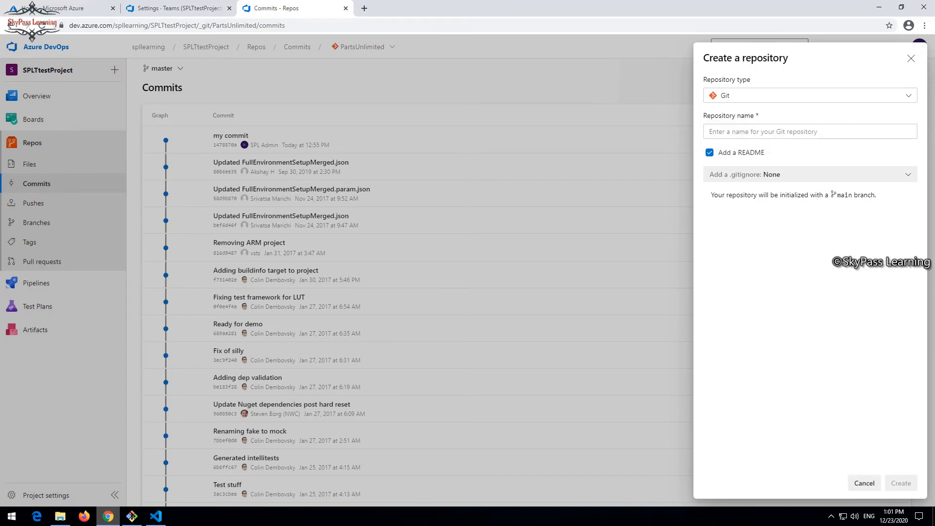
{"action": "left_click", "coordinate": [779, 131]}
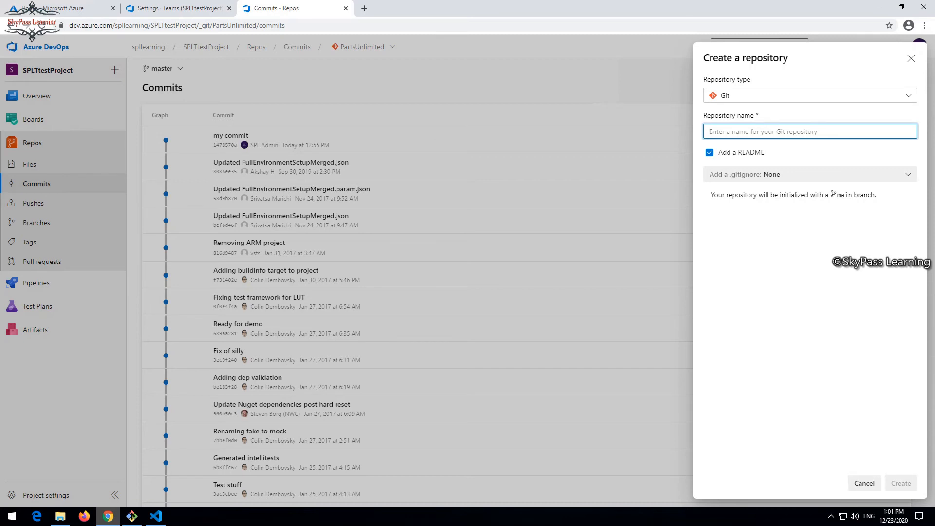
{"action": "type", "text": "MyTest"}
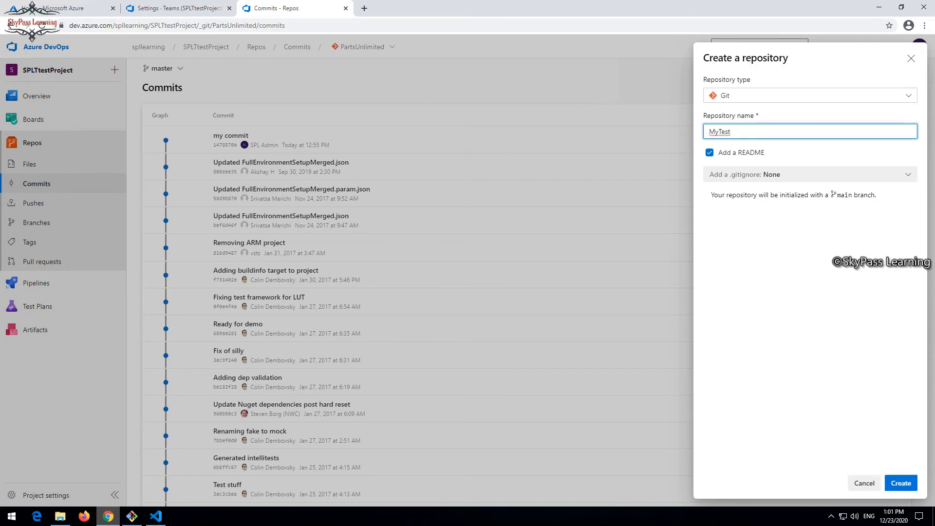
{"action": "type", "text": "Repos"}
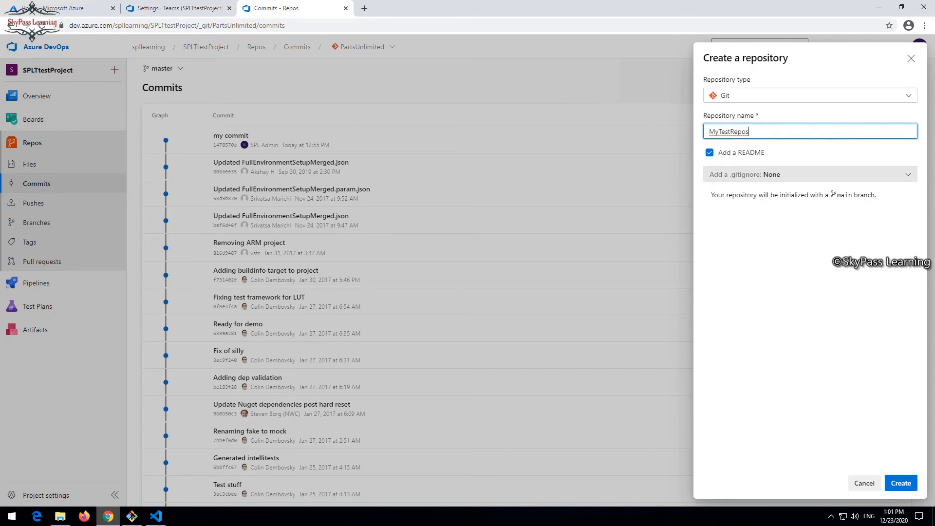
{"action": "left_click", "coordinate": [811, 175]}
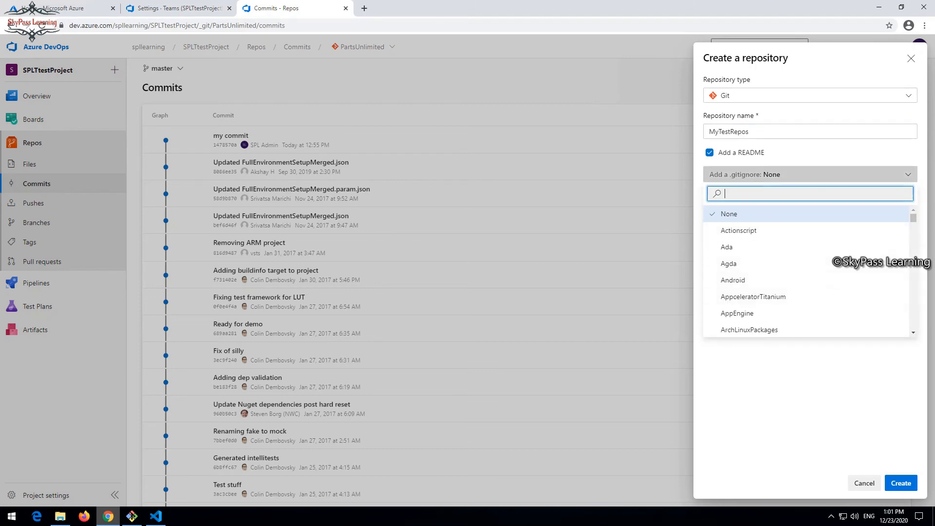
{"action": "left_click", "coordinate": [810, 174]}
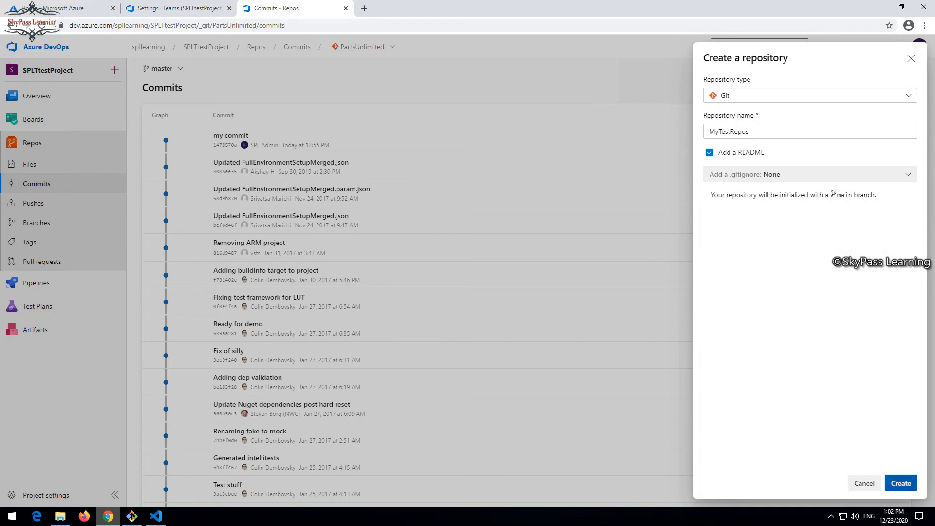
{"action": "left_click", "coordinate": [901, 483]}
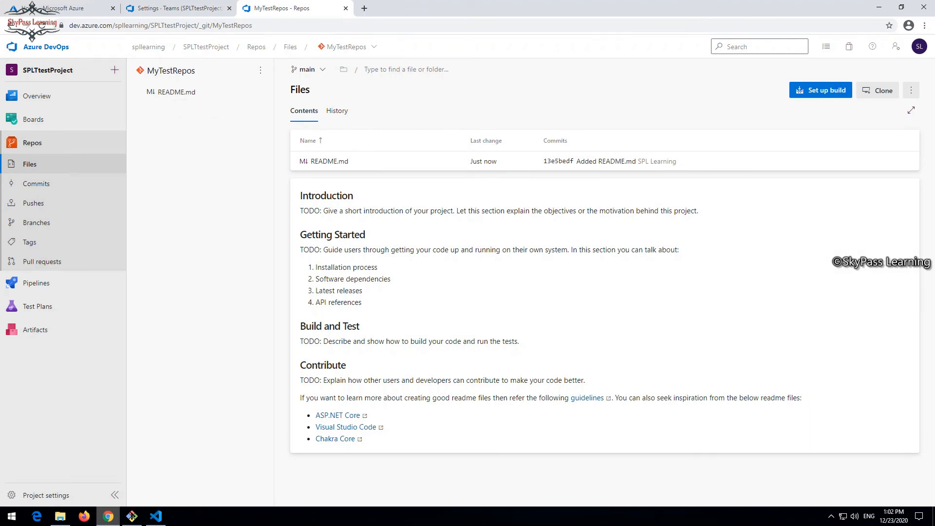
Step: View the files of the PartsUnlimited repository, then return to MyTestRepos and show its additional file actions
{"action": "left_click", "coordinate": [256, 47]}
{"action": "left_click", "coordinate": [347, 46]}
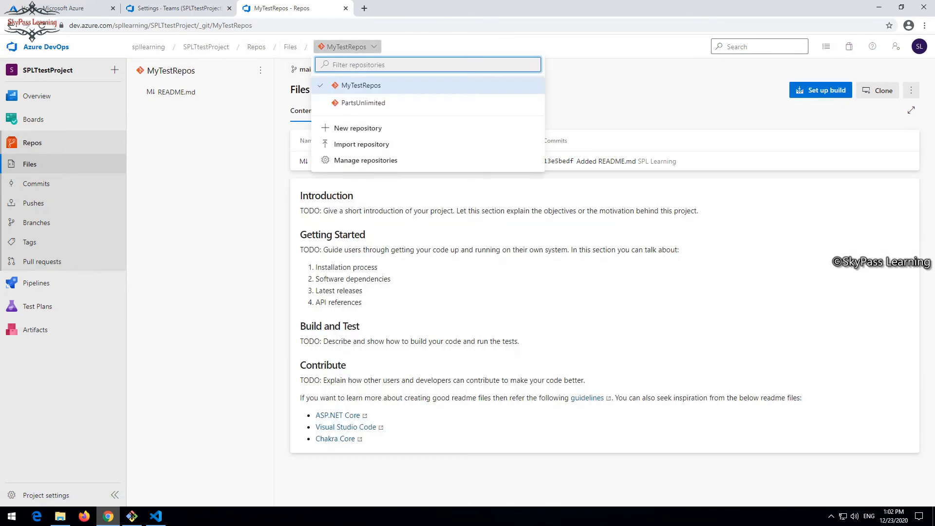
{"action": "left_click", "coordinate": [362, 103]}
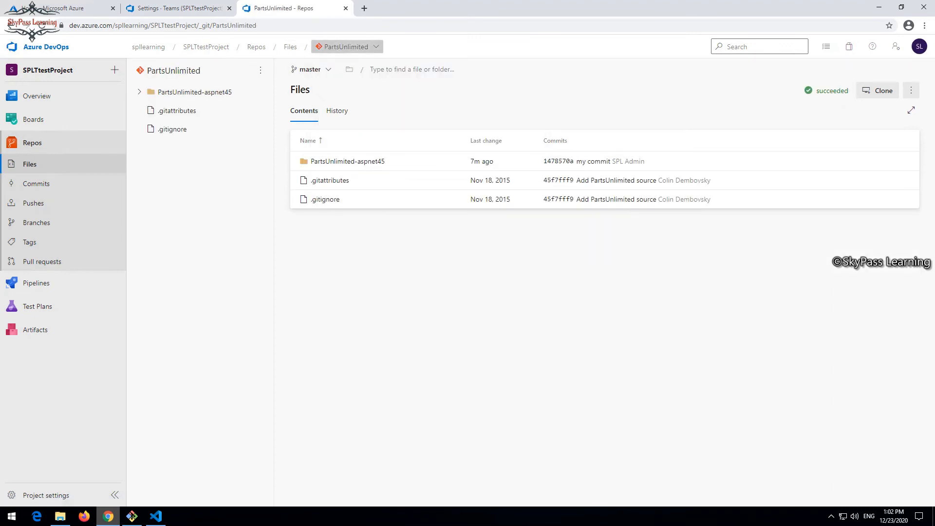
{"action": "left_click", "coordinate": [346, 46]}
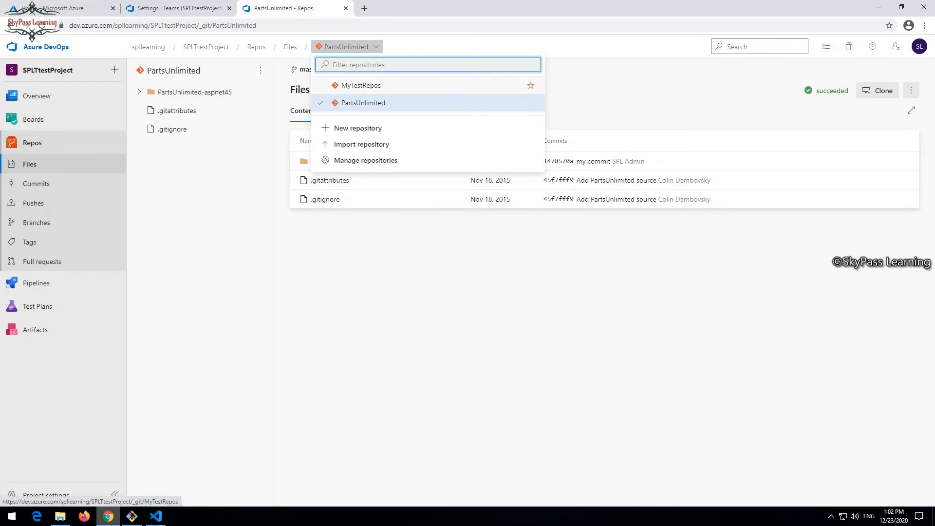
{"action": "left_click", "coordinate": [361, 86]}
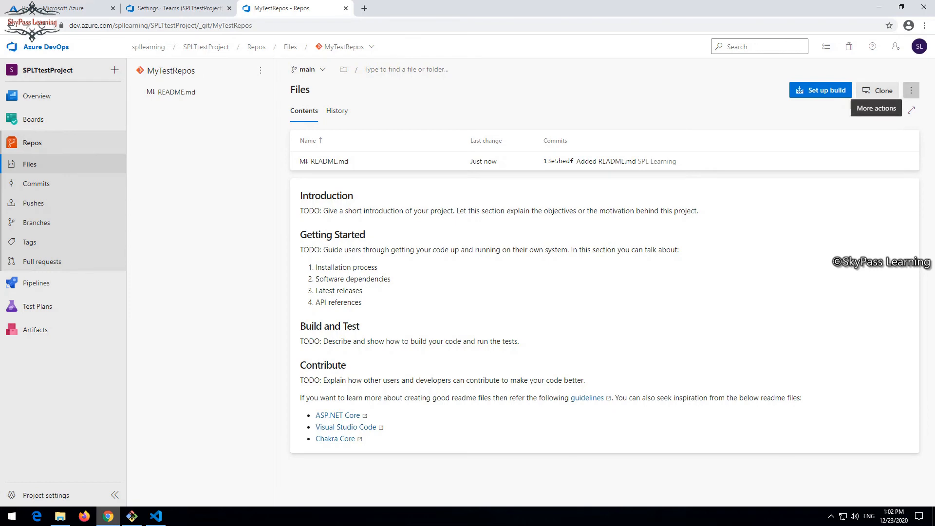
{"action": "left_click", "coordinate": [911, 90]}
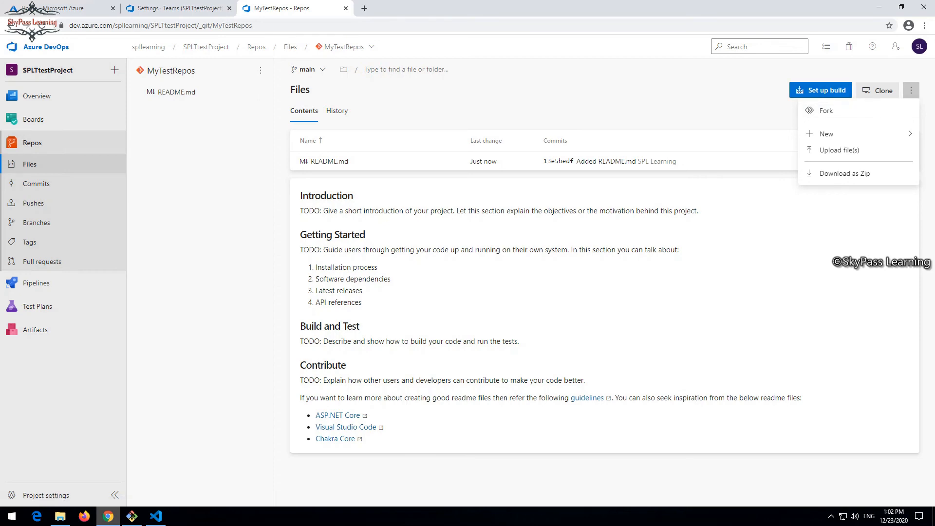
{"action": "mouse_move", "coordinate": [828, 134]}
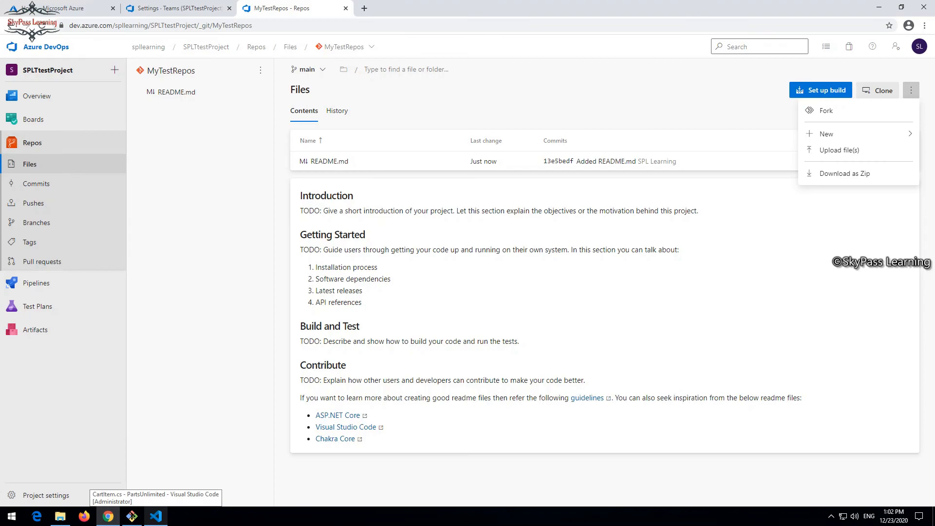
Step: Switch to Visual Studio Code, show the PowerShell terminal, and return to Azure DevOps in Chrome
{"action": "left_click", "coordinate": [156, 516]}
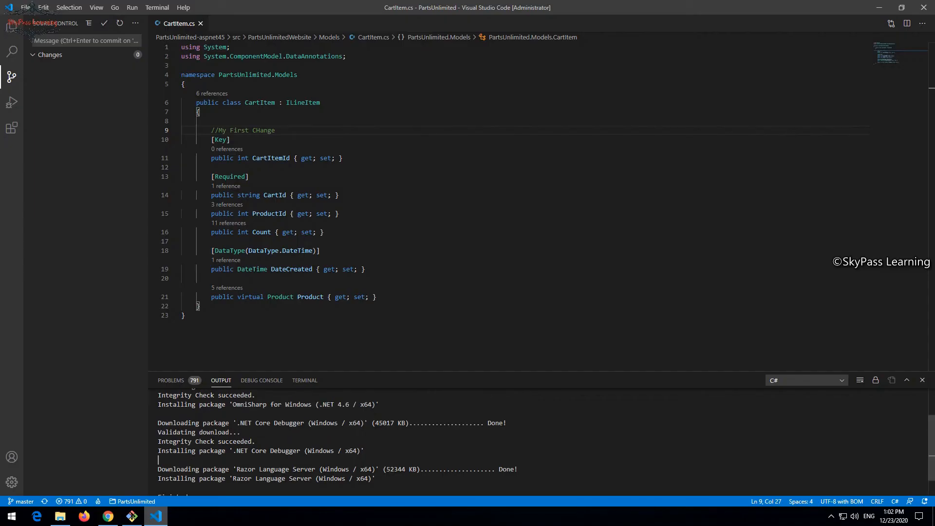
{"action": "scroll", "coordinate": [536, 441], "scroll_direction": "up", "scroll_amount": 2}
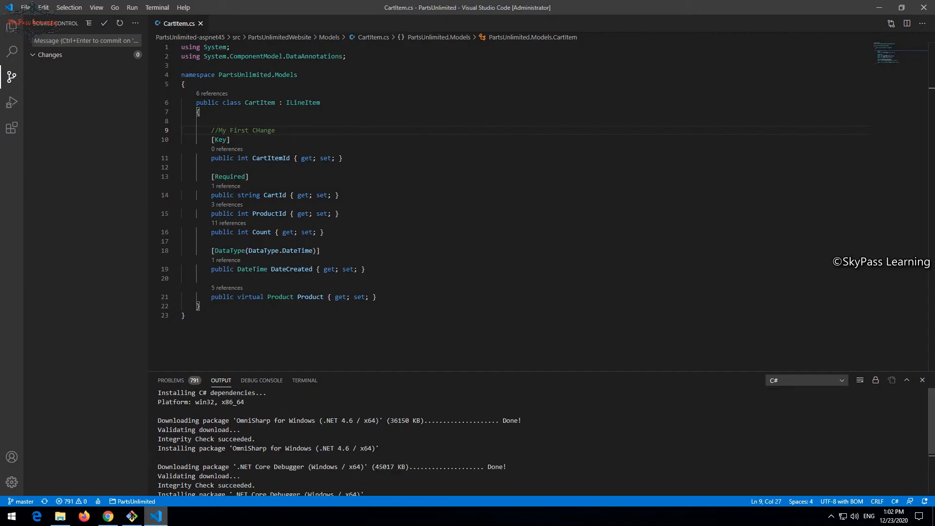
{"action": "left_click", "coordinate": [305, 381]}
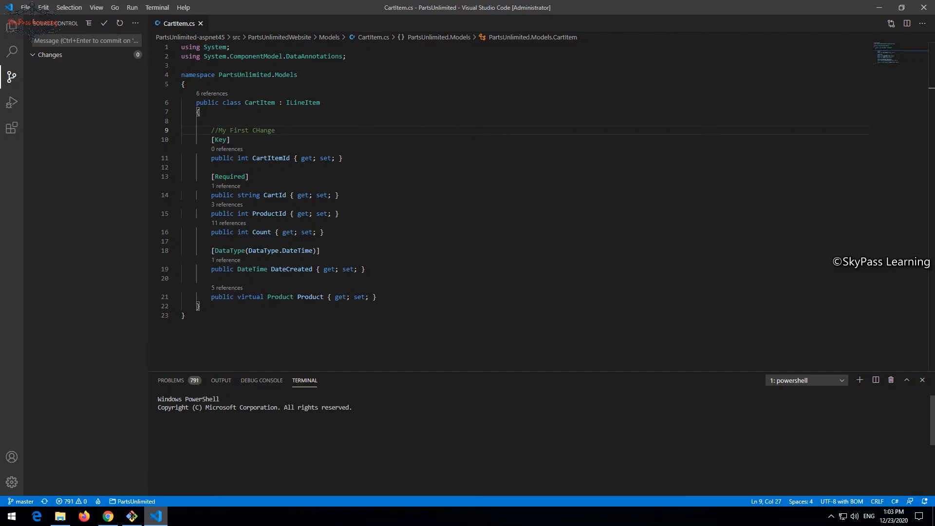
{"action": "left_click", "coordinate": [108, 516]}
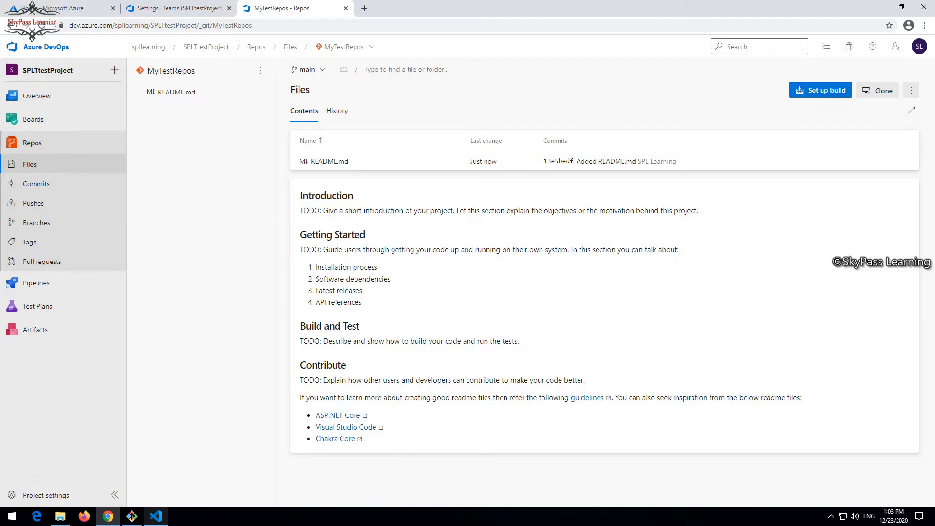
{"action": "mouse_move", "coordinate": [34, 283]}
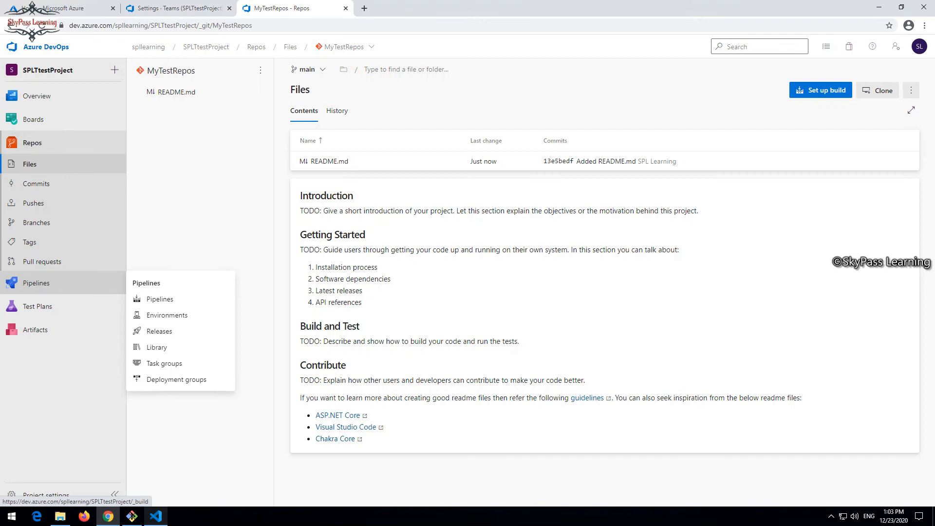
{"action": "left_click", "coordinate": [32, 142]}
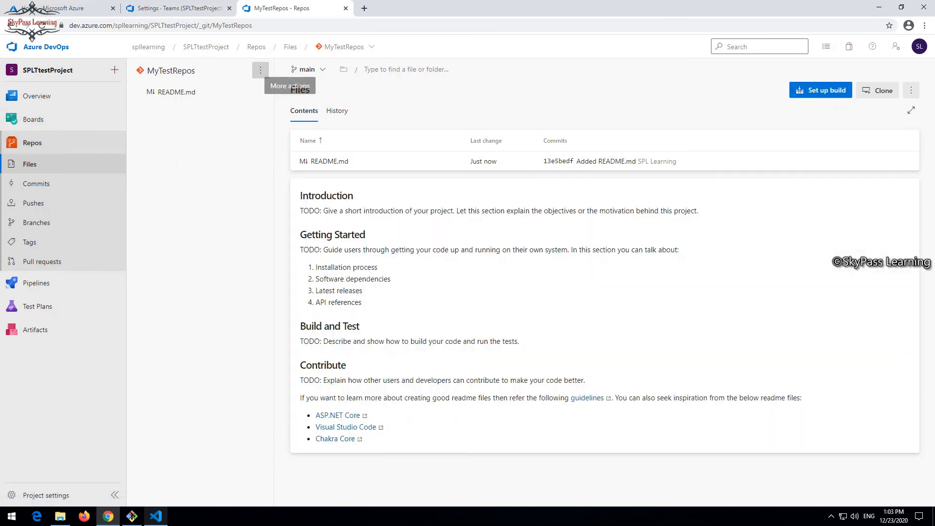
{"action": "left_click", "coordinate": [260, 70]}
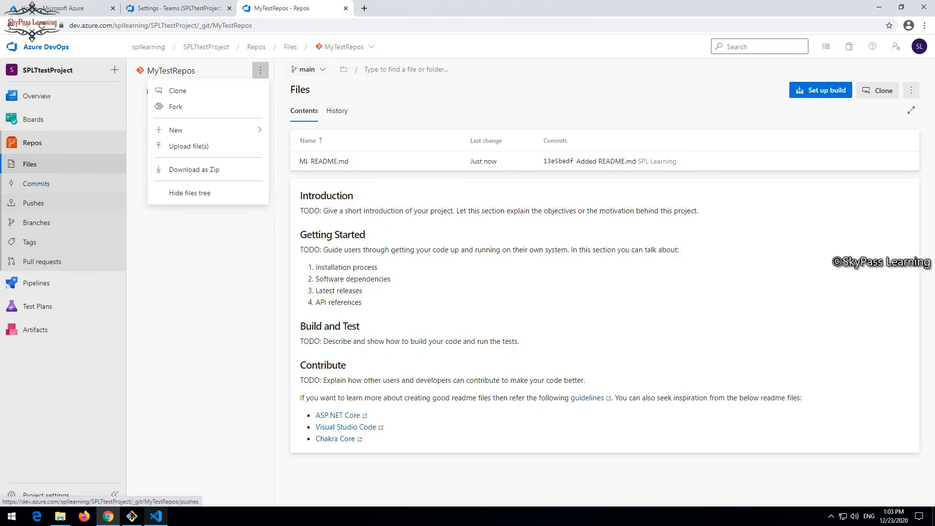
Step: Browse the MyTestRepos repository from the project's repository settings and select its web address
{"action": "left_click", "coordinate": [46, 495]}
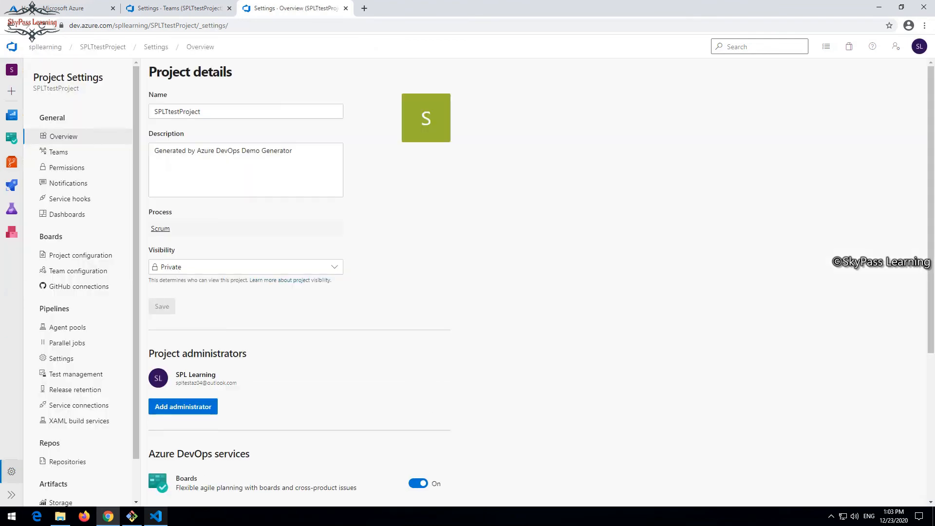
{"action": "scroll", "coordinate": [78, 285], "scroll_direction": "down", "scroll_amount": 1}
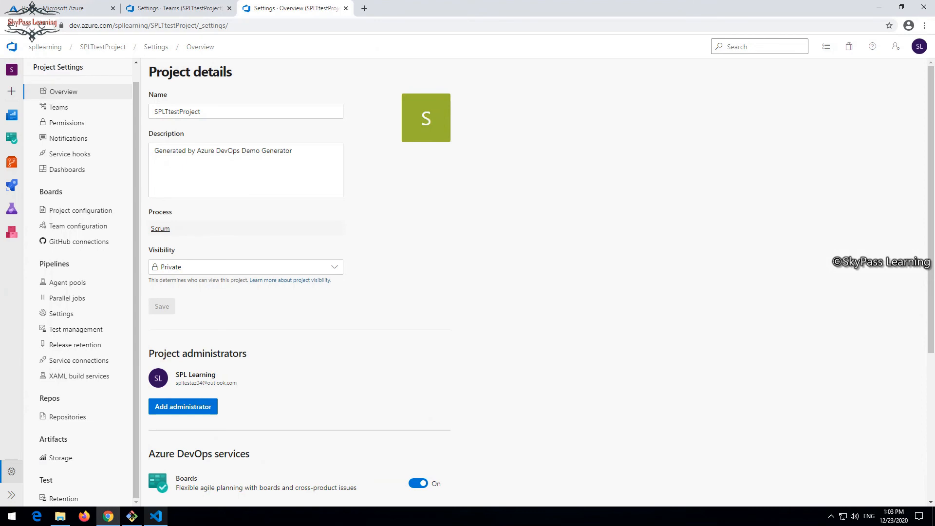
{"action": "left_click", "coordinate": [67, 417]}
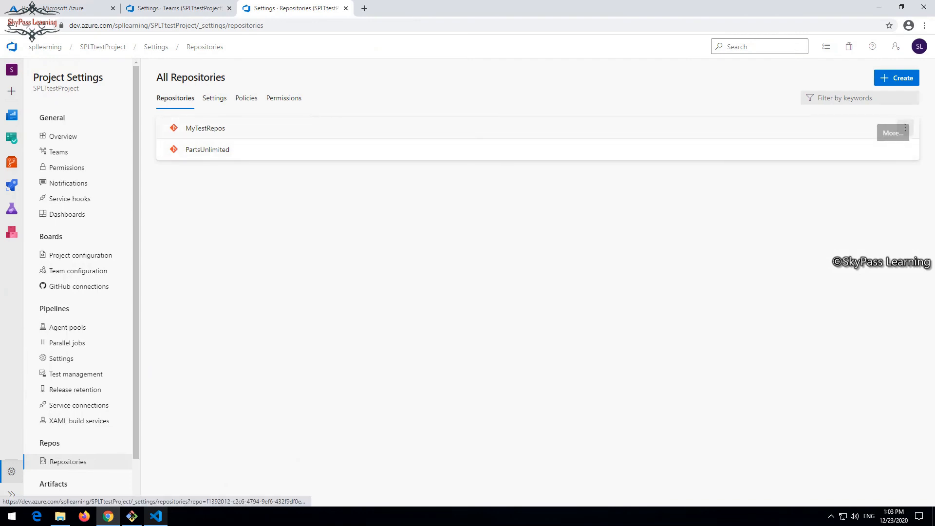
{"action": "left_click", "coordinate": [905, 128]}
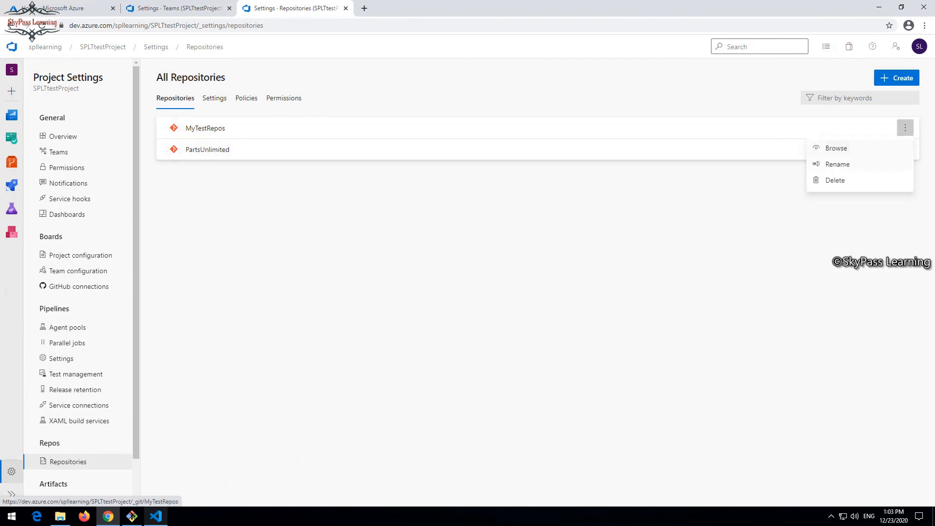
{"action": "left_click", "coordinate": [837, 148]}
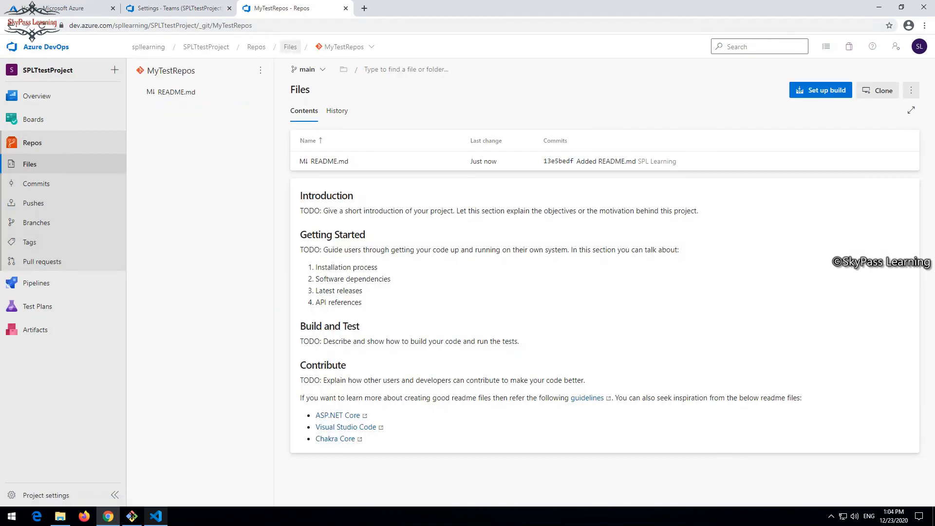
{"action": "left_click", "coordinate": [273, 25]}
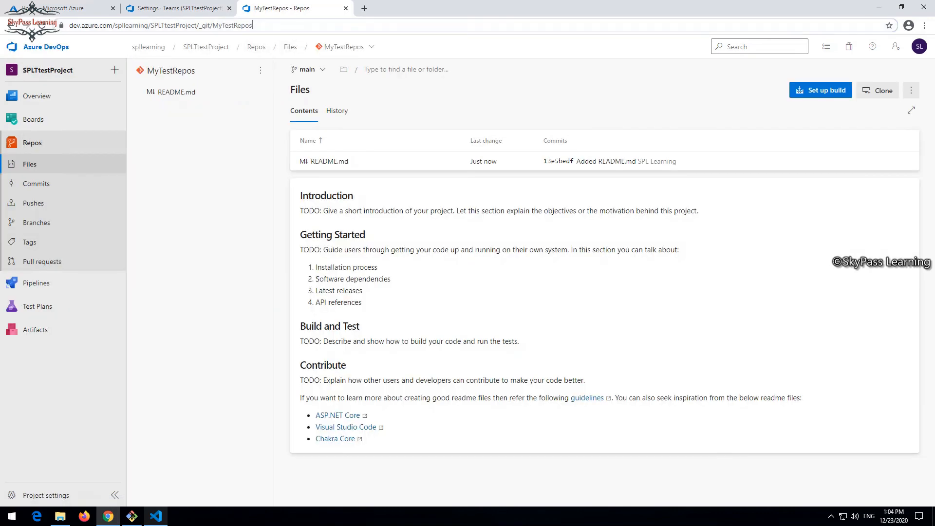
{"action": "key", "text": "ctrl+a"}
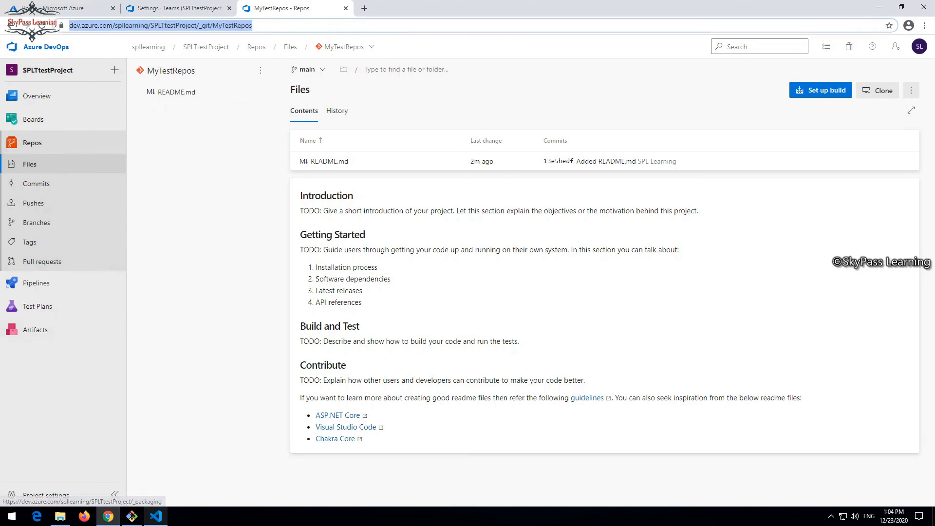
Step: Delete the MyTestRepos repository in the project's repository settings, entering its name MyTestRepos as confirmation
{"action": "left_click", "coordinate": [46, 495]}
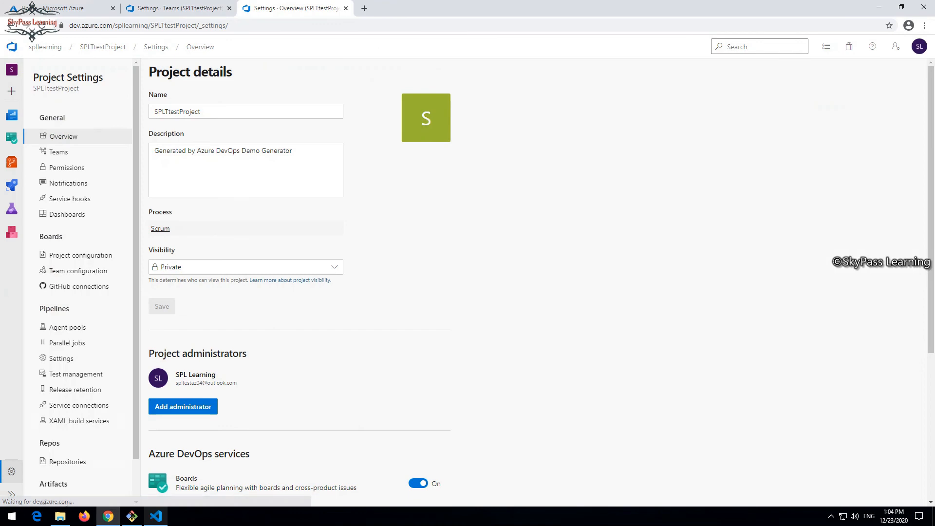
{"action": "scroll", "coordinate": [78, 286], "scroll_direction": "down", "scroll_amount": 1}
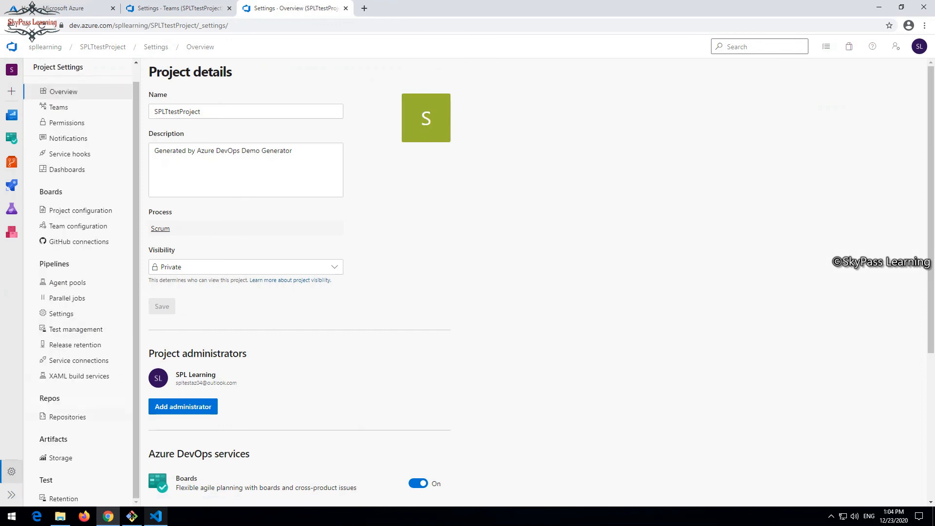
{"action": "left_click", "coordinate": [67, 418]}
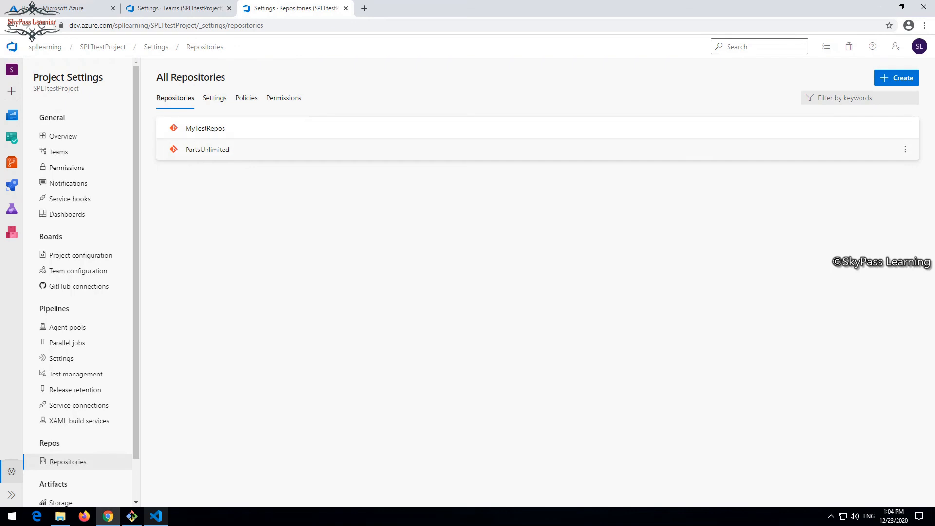
{"action": "left_click", "coordinate": [906, 127]}
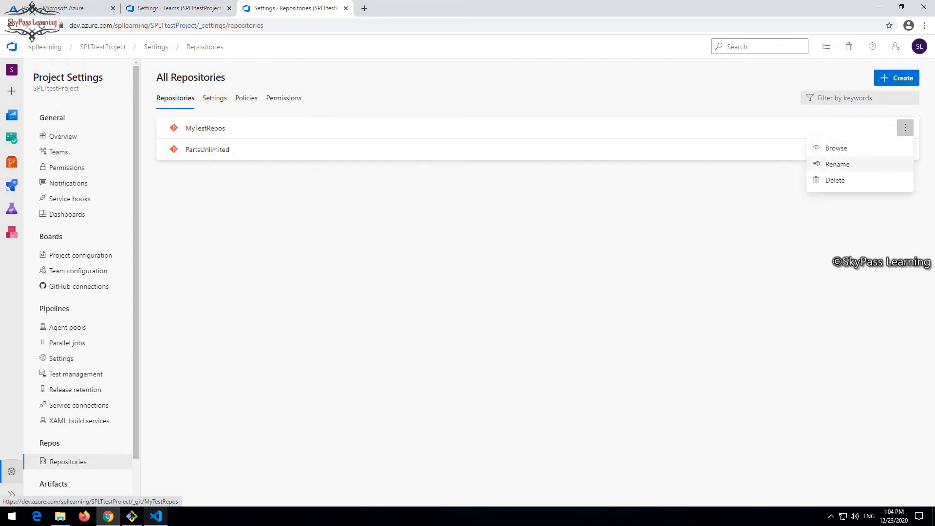
{"action": "left_click", "coordinate": [837, 180]}
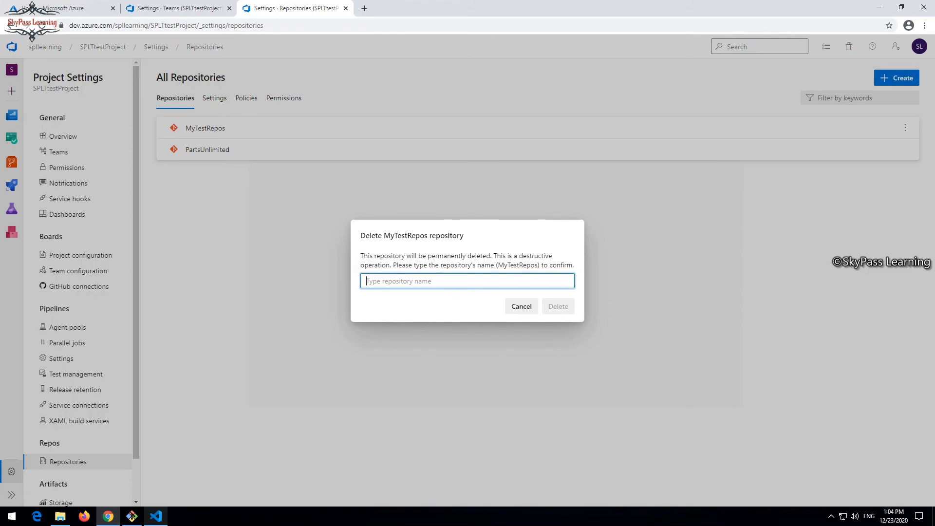
{"action": "left_click_drag", "start_coordinate": [538, 265], "coordinate": [497, 265]}
{"action": "key", "text": "ctrl+c"}
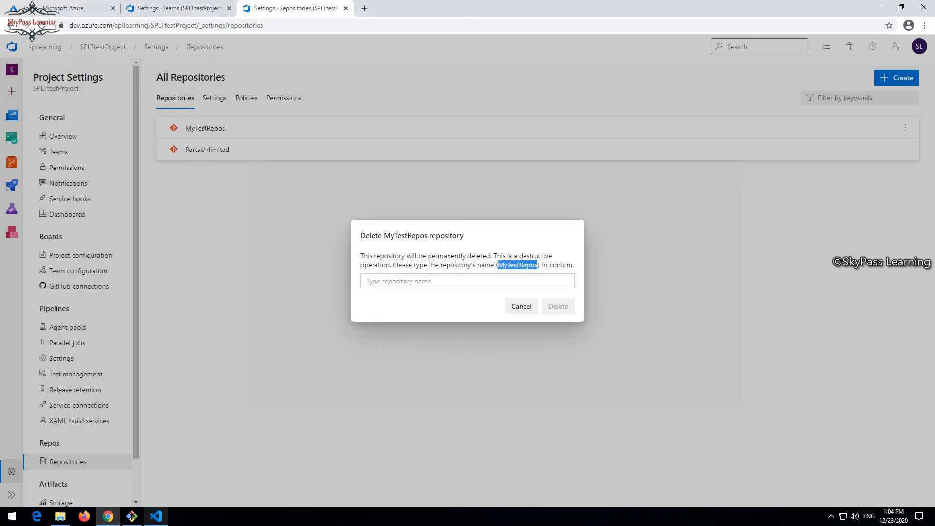
{"action": "left_click", "coordinate": [468, 281]}
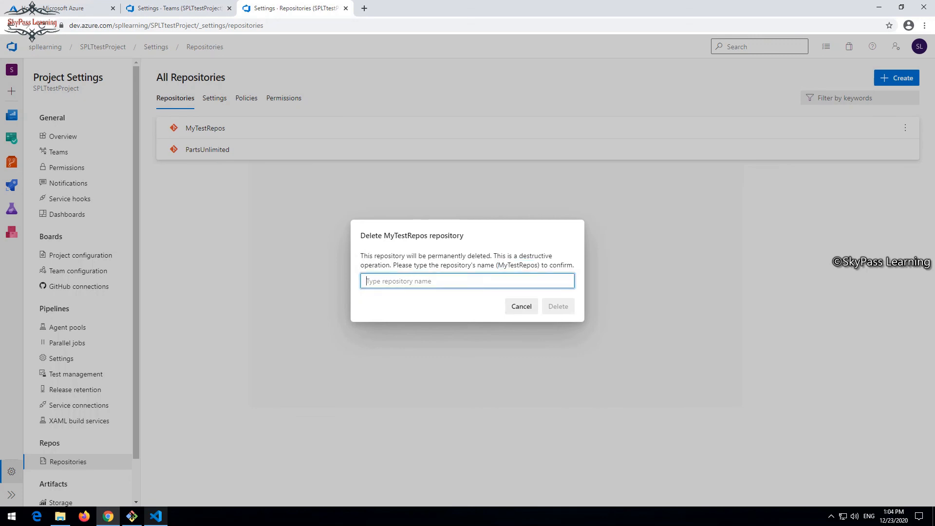
{"action": "key", "text": "ctrl+v"}
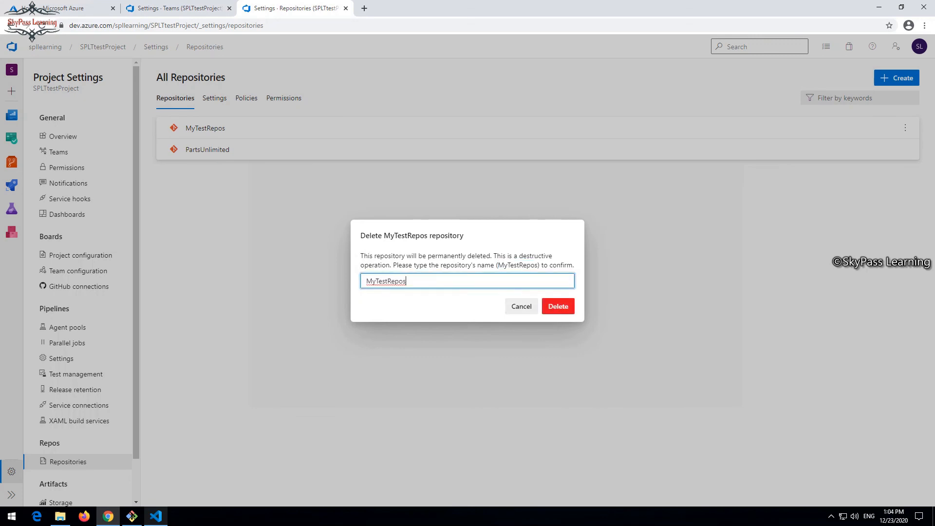
{"action": "left_click", "coordinate": [558, 307]}
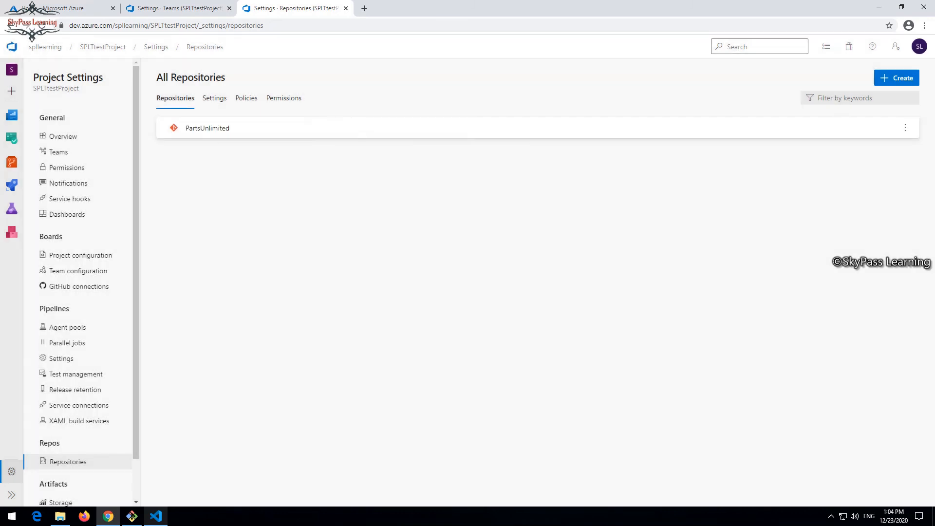
Step: Look through the settings, policies and permissions for all repositories, then return to the repository list
{"action": "left_click", "coordinate": [214, 98]}
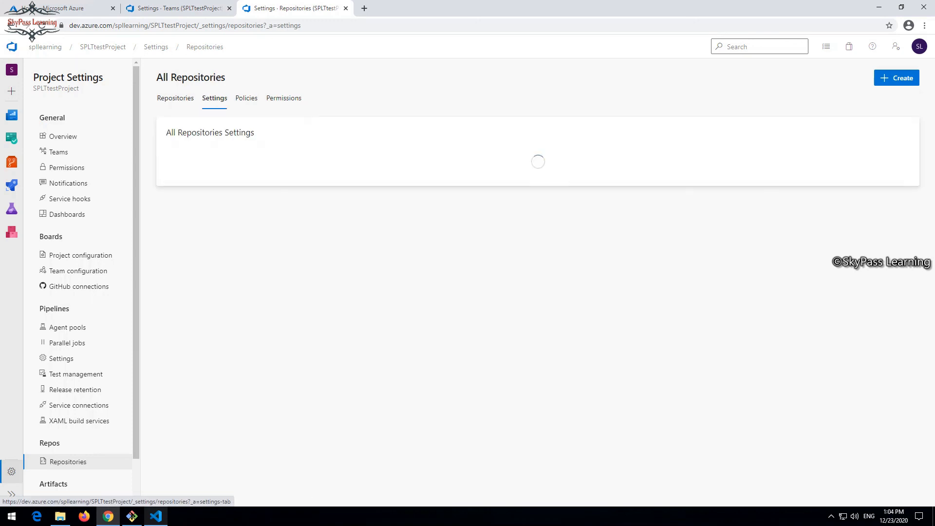
{"action": "left_click", "coordinate": [246, 98]}
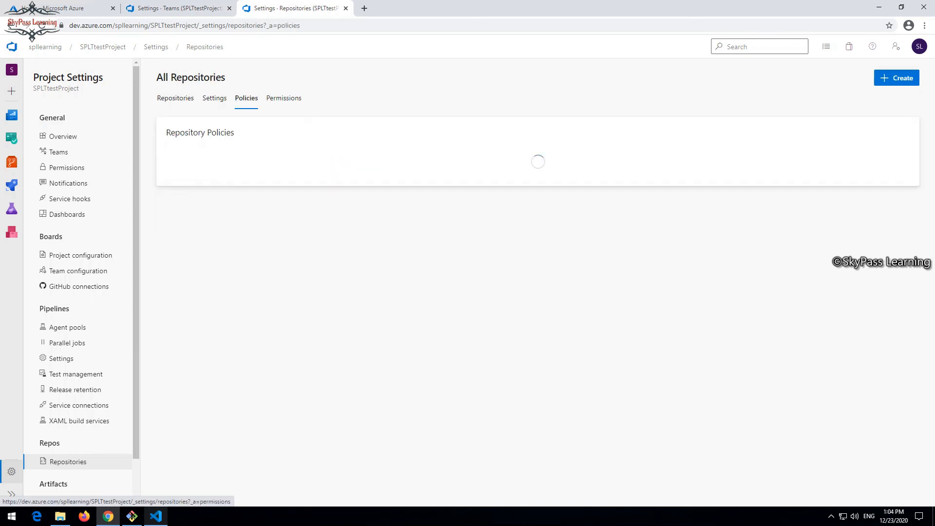
{"action": "left_click", "coordinate": [284, 98]}
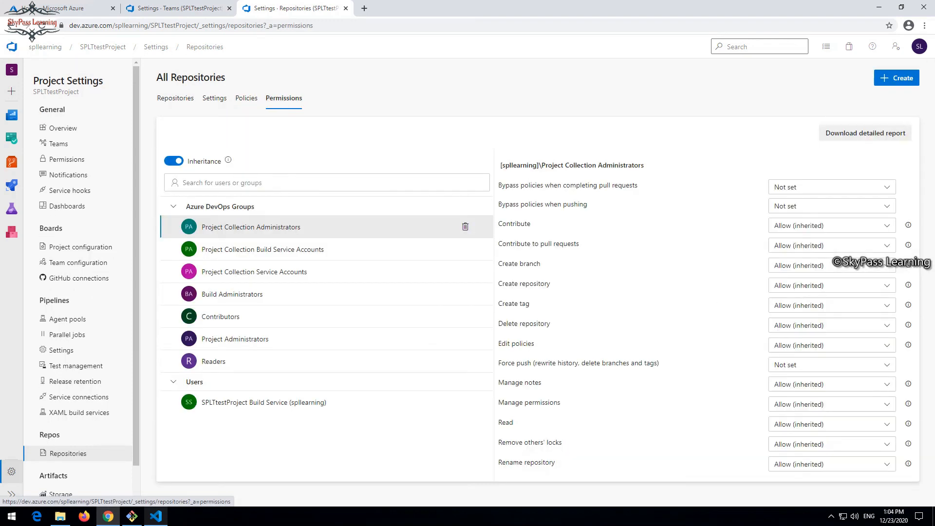
{"action": "left_click", "coordinate": [175, 98]}
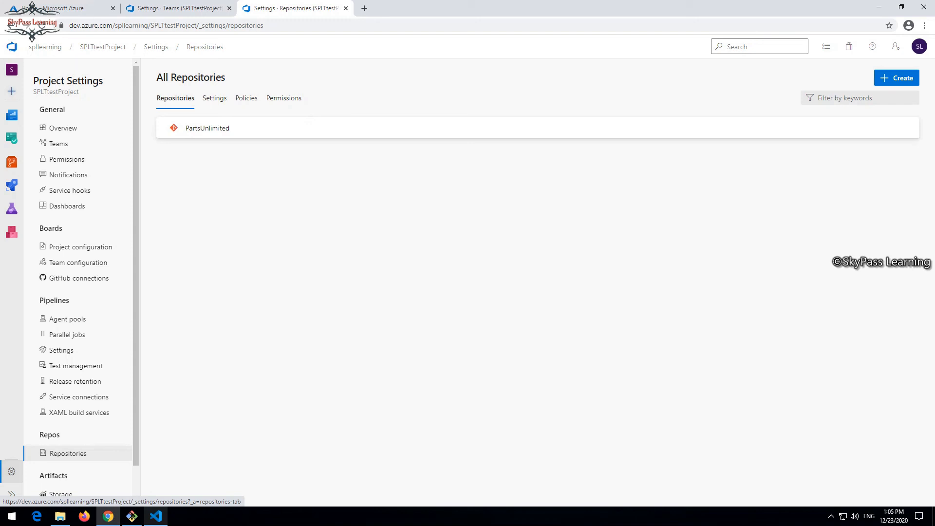
{"action": "left_click", "coordinate": [156, 516]}
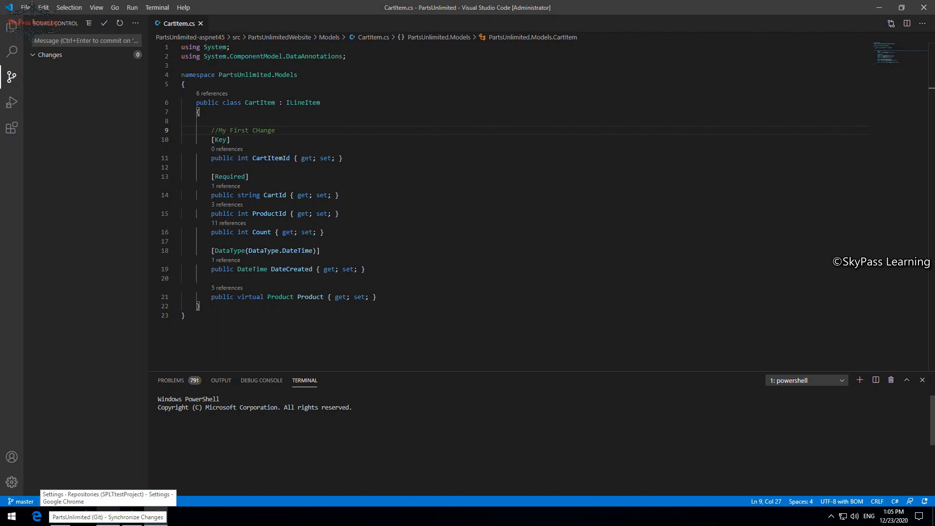
{"action": "left_click", "coordinate": [108, 516]}
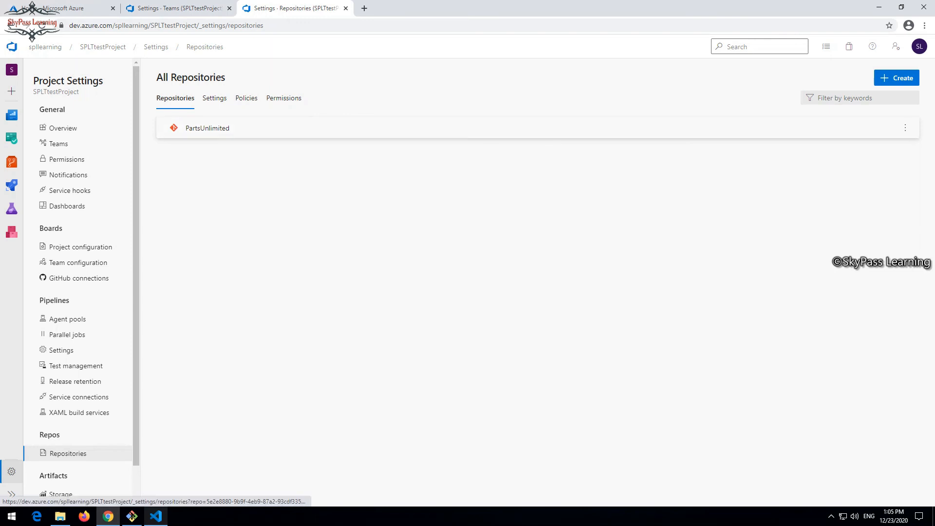
Step: View the PartsUnlimited repository's settings, and show the commit history in Repos with PartsUnlimited as the selected repository
{"action": "left_click", "coordinate": [207, 128]}
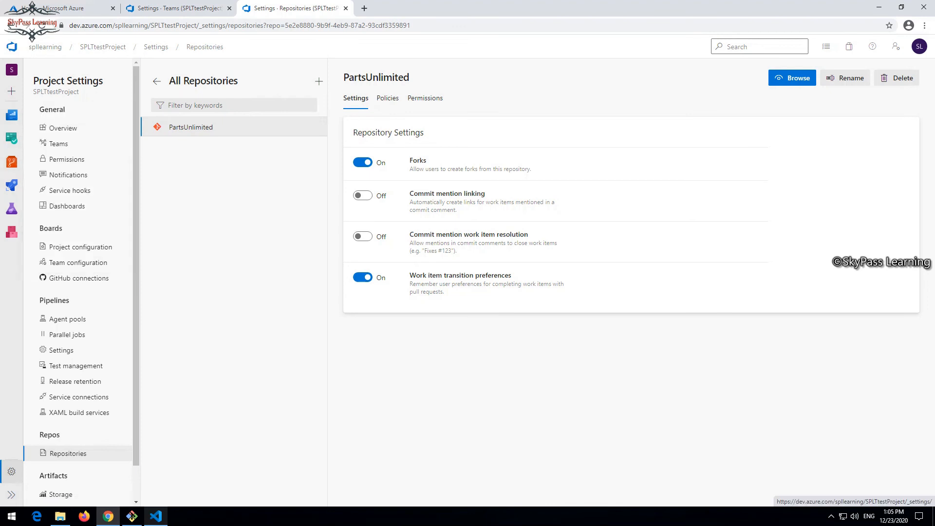
{"action": "left_click", "coordinate": [12, 494]}
{"action": "left_click", "coordinate": [33, 143]}
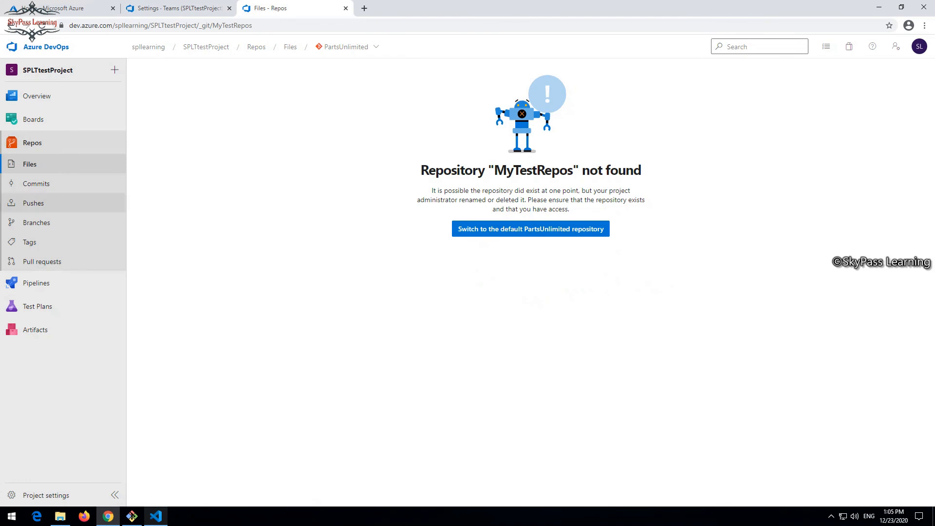
{"action": "left_click", "coordinate": [37, 184]}
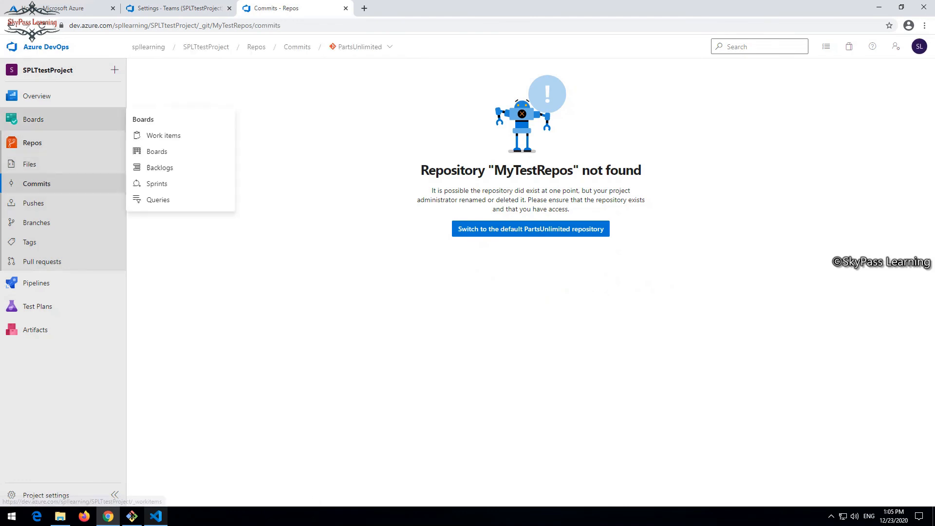
{"action": "left_click", "coordinate": [360, 47]}
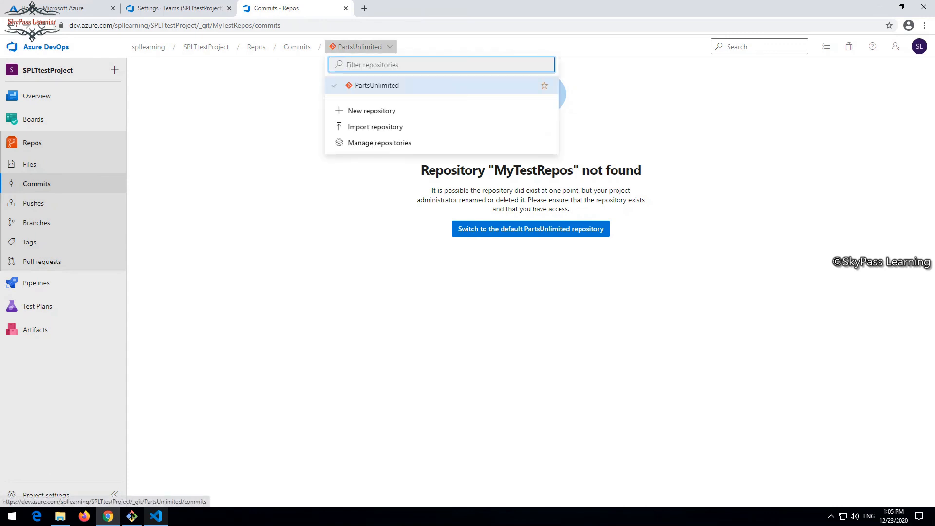
{"action": "left_click", "coordinate": [377, 85]}
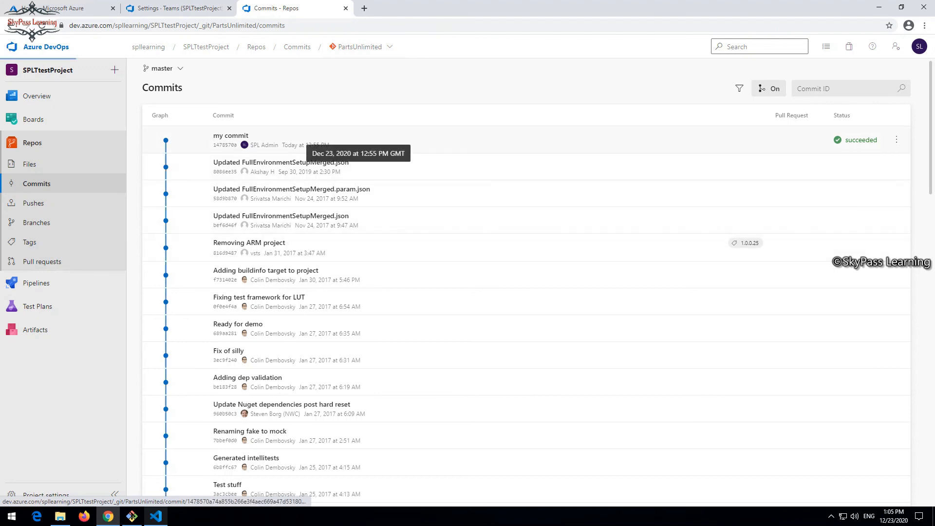
Step: Open the commit "my commit" and examine the lines it added to CartItem.cs
{"action": "left_click", "coordinate": [312, 145]}
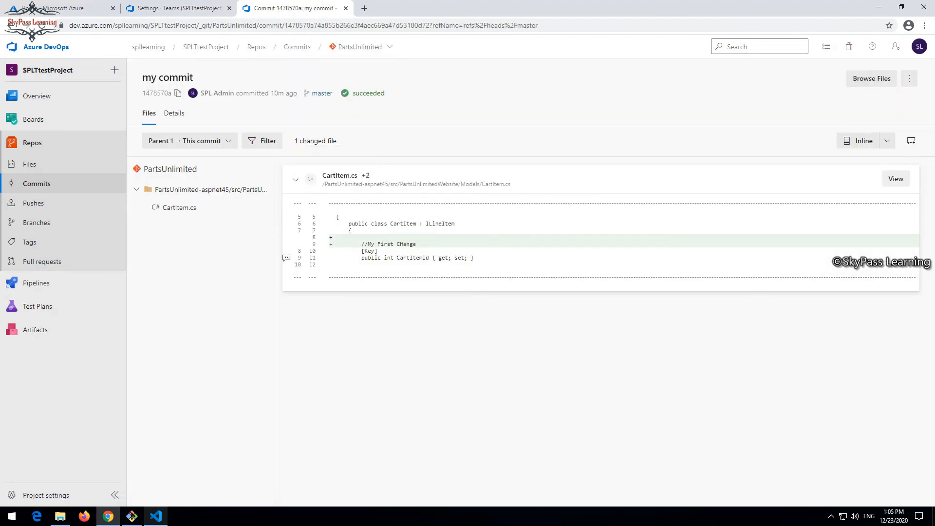
{"action": "left_click_drag", "start_coordinate": [420, 244], "coordinate": [374, 251]}
{"action": "mouse_move", "coordinate": [36, 283]}
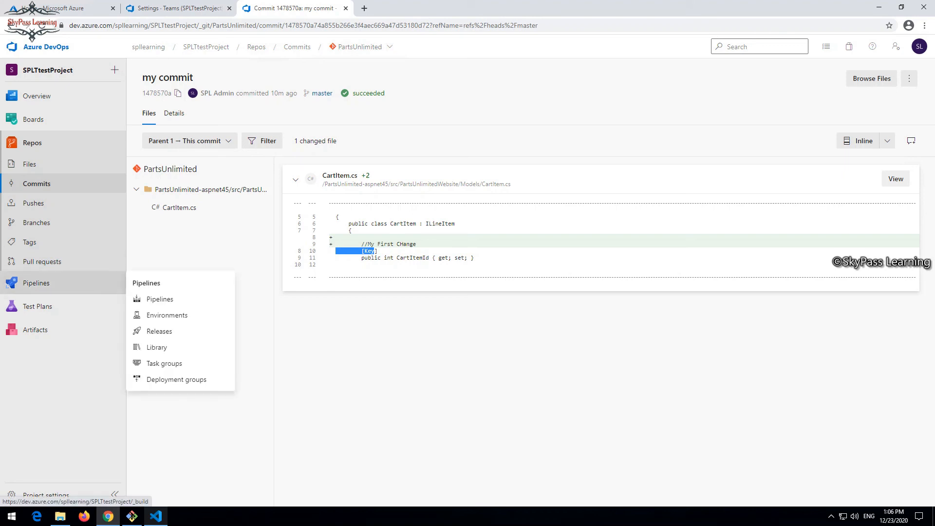